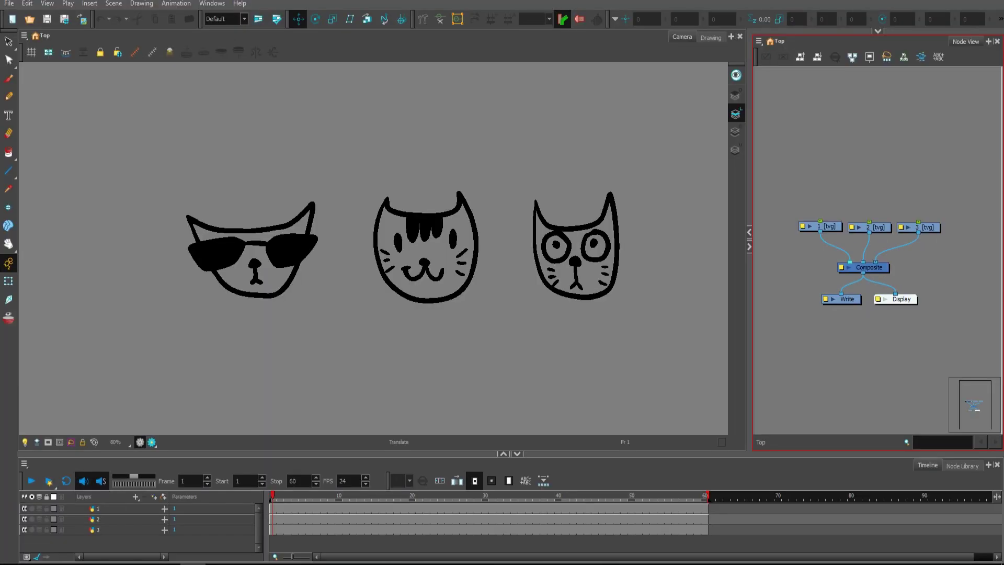
# - Examine the Camera view, Node Library and Timeline, and the list of views that can be added to the workspace
pyautogui.click(679, 39)
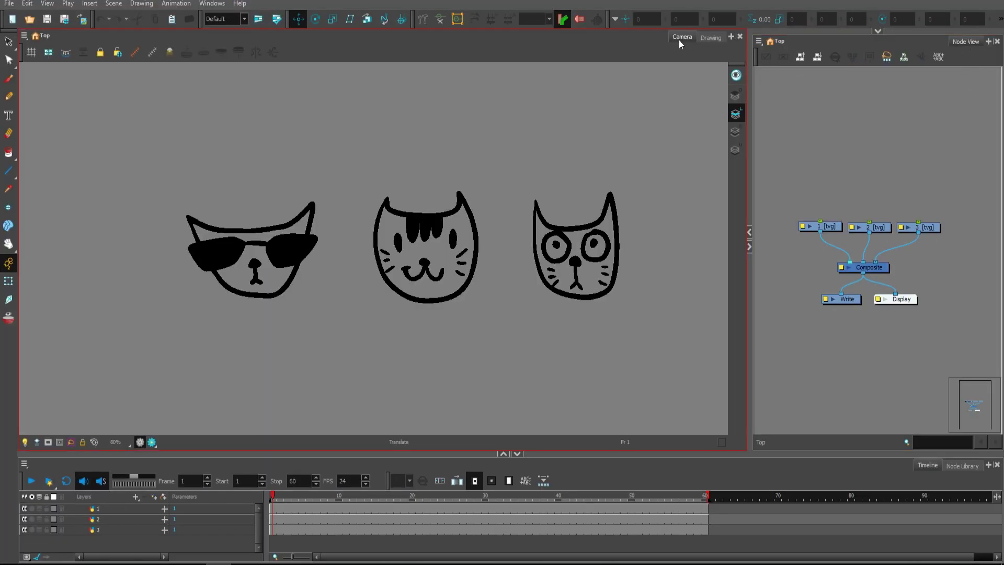
pyautogui.click(955, 466)
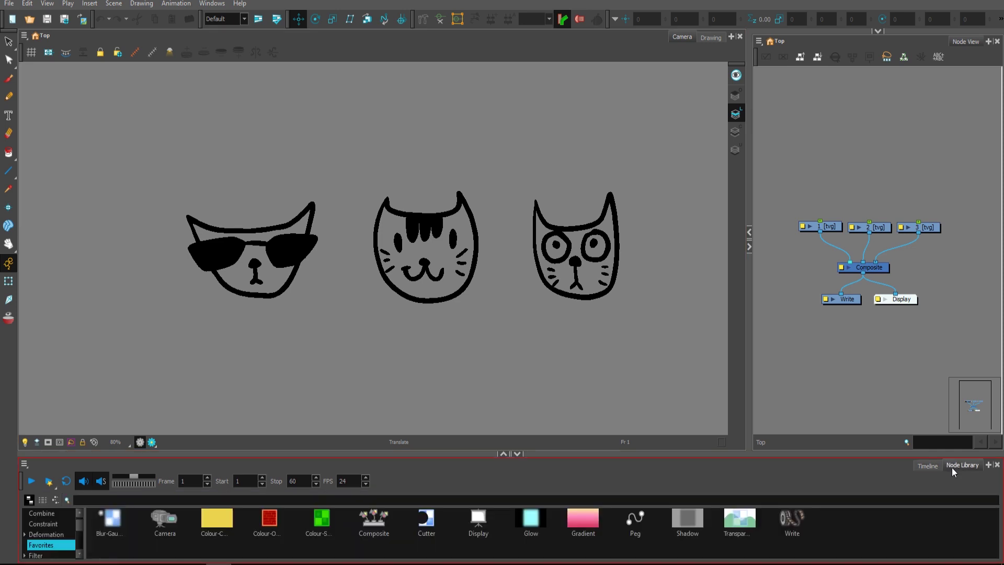
pyautogui.click(923, 469)
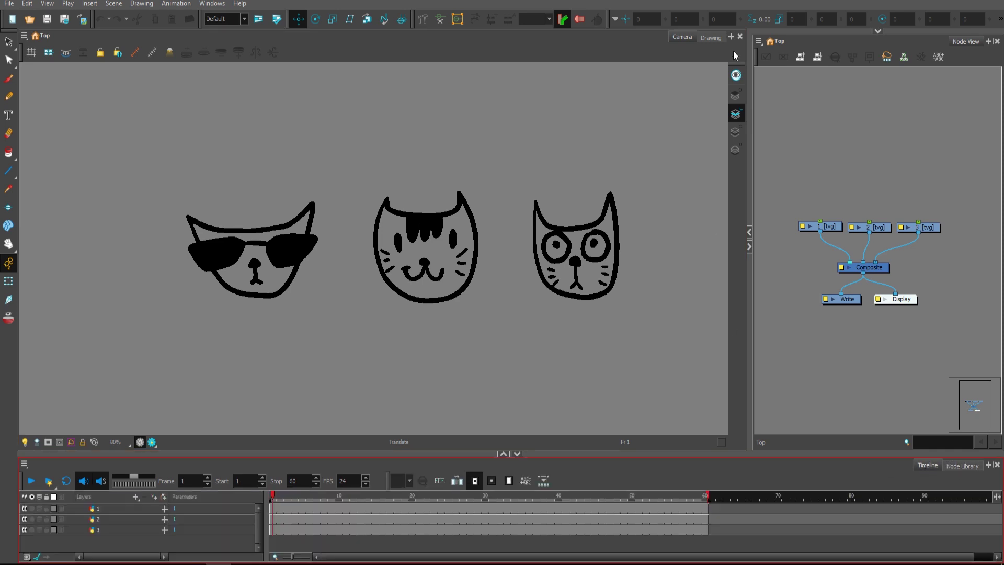
pyautogui.click(732, 38)
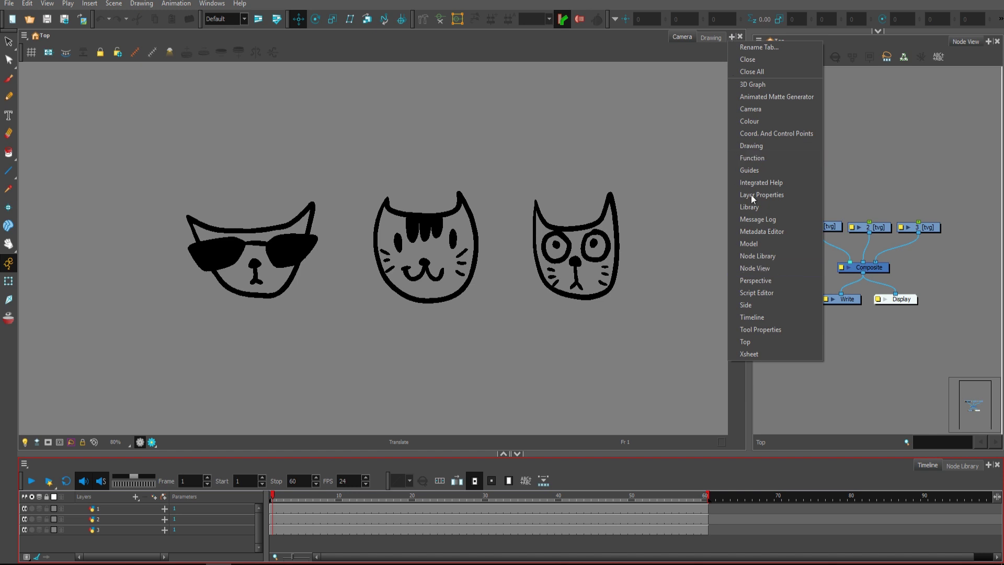
pyautogui.click(601, 138)
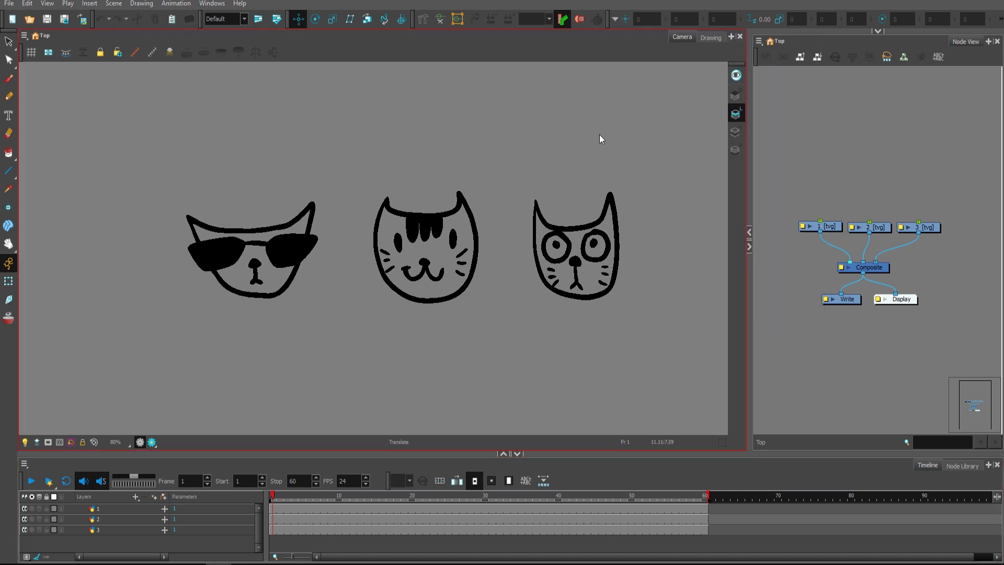
pyautogui.click(212, 3)
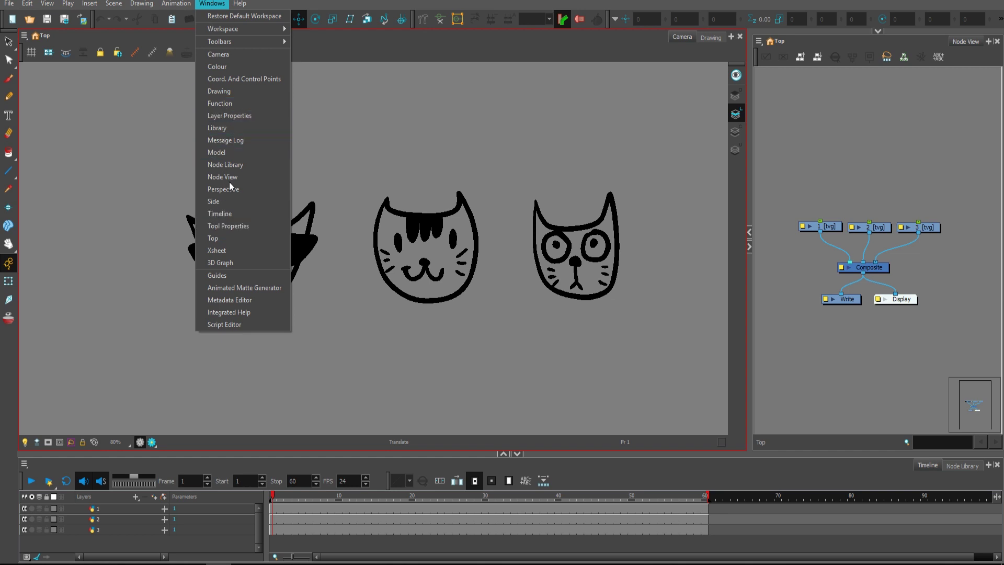
pyautogui.click(358, 159)
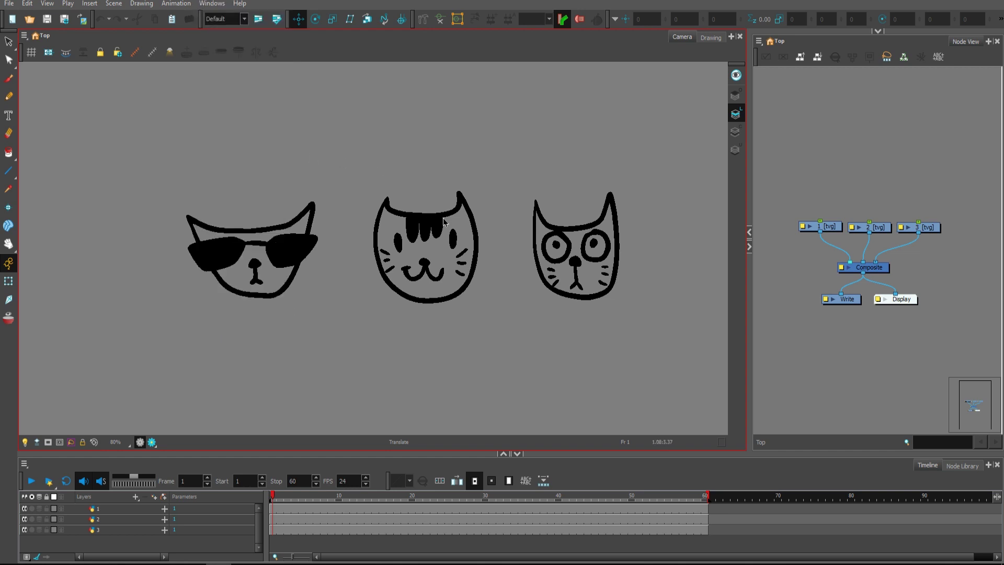
pyautogui.scroll(-2, 486, 314)
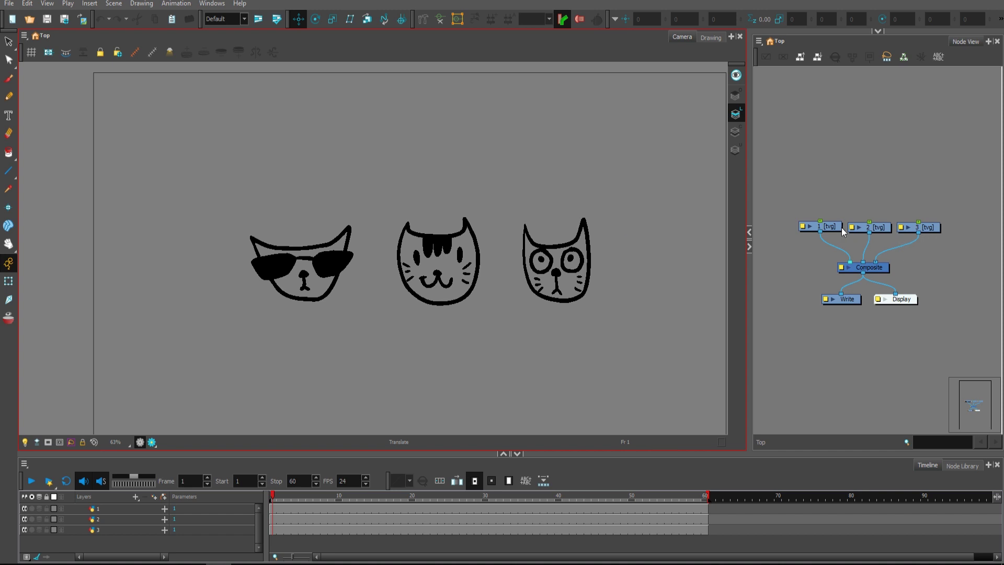
# - Add a parent peg to drawing node 1 in the node network, and delete the peg
pyautogui.moveTo(831, 199); pyautogui.dragTo(809, 232)
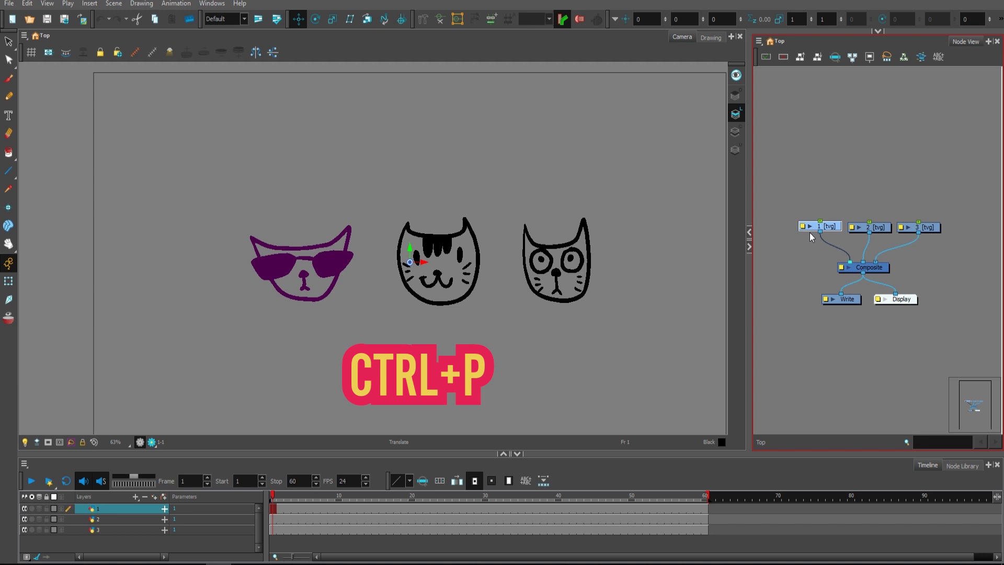
pyautogui.hotkey('ctrl', 'p')
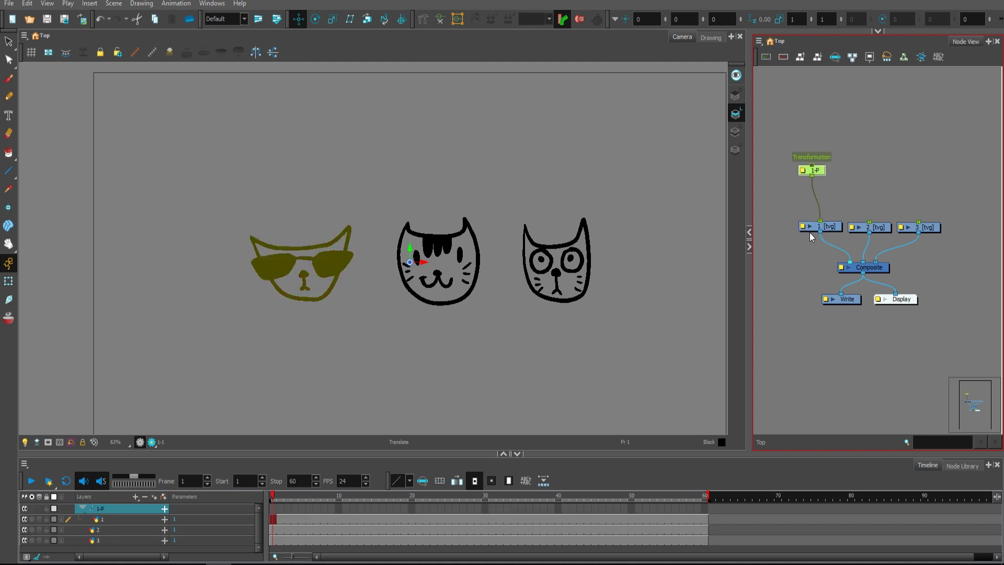
pyautogui.moveTo(854, 148); pyautogui.dragTo(805, 181)
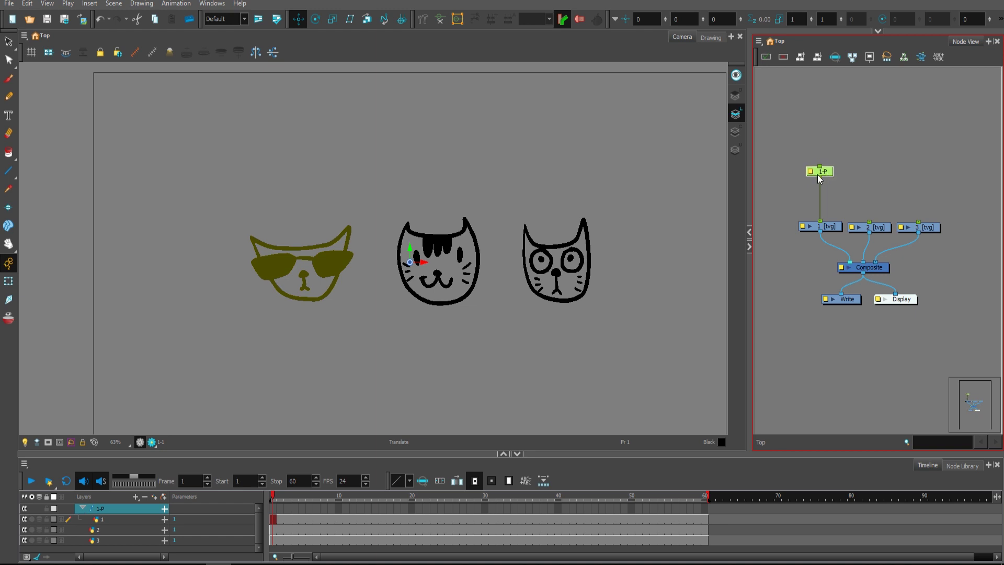
pyautogui.scroll(3, 839, 165)
pyautogui.click(793, 180)
pyautogui.press('Delete')
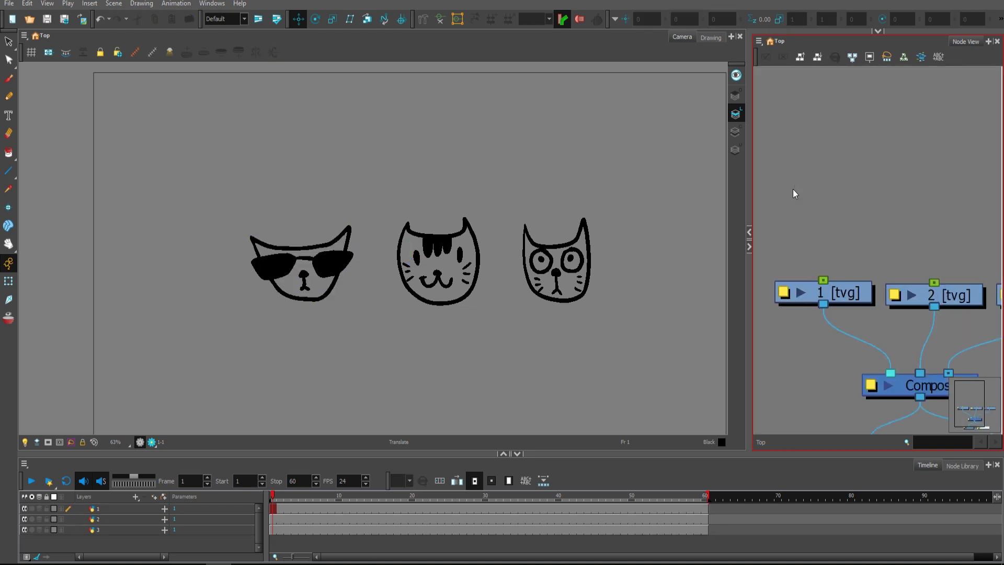
pyautogui.scroll(-3, 857, 196)
pyautogui.scroll(-1, 857, 198)
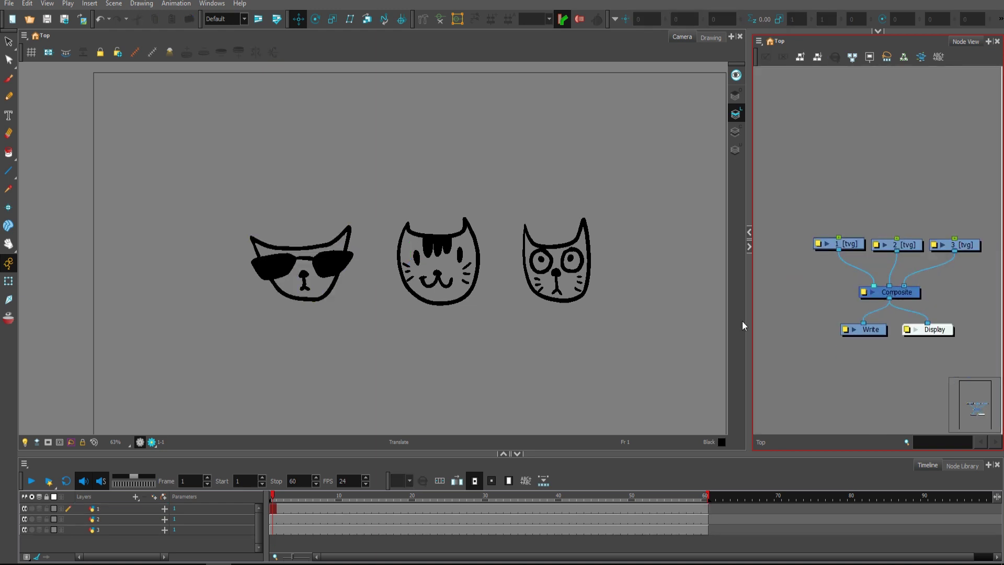
# - Add a peg to layer 1 from the timeline layers, and delete it from the node network
pyautogui.click(272, 519)
pyautogui.click(273, 529)
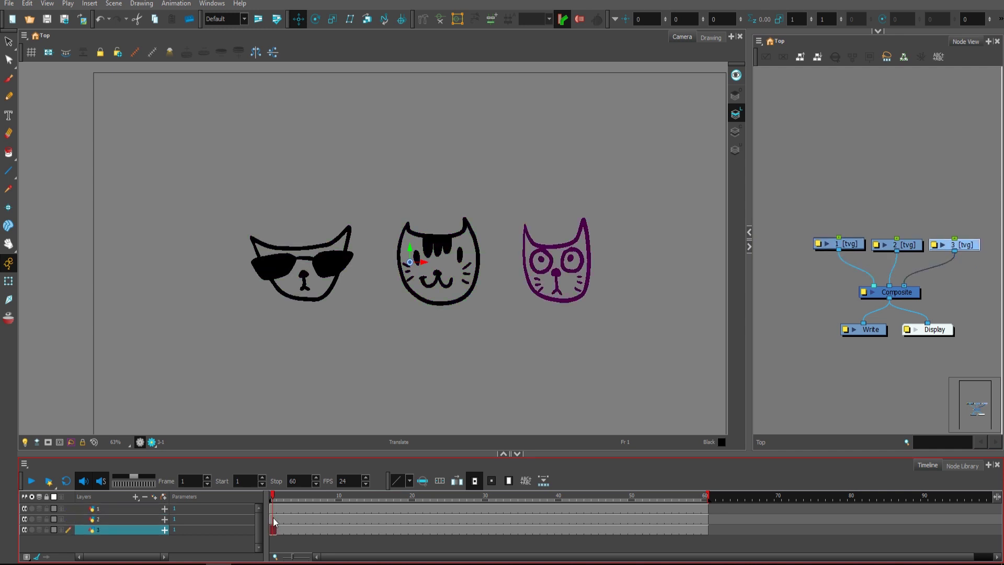
pyautogui.click(272, 508)
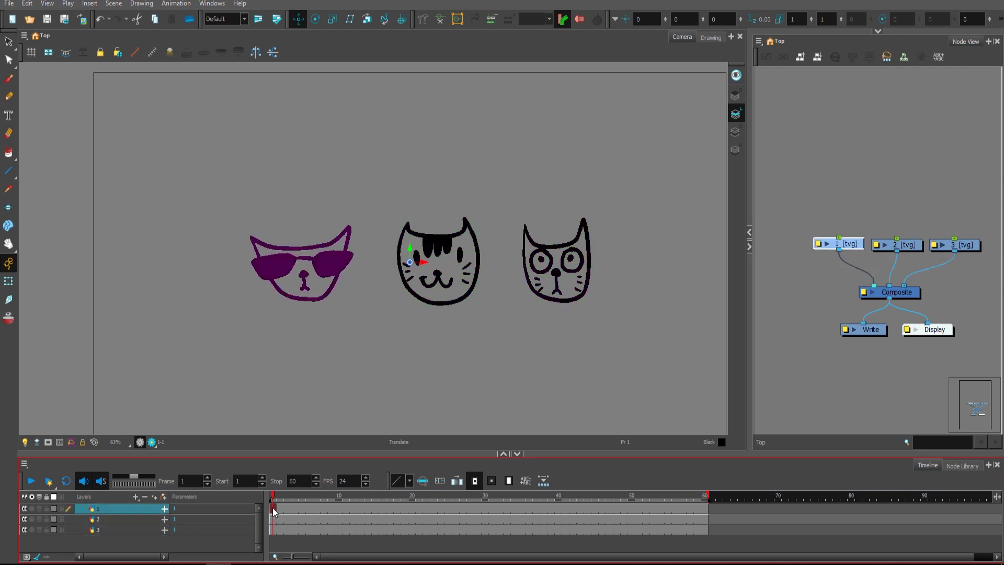
pyautogui.click(164, 499)
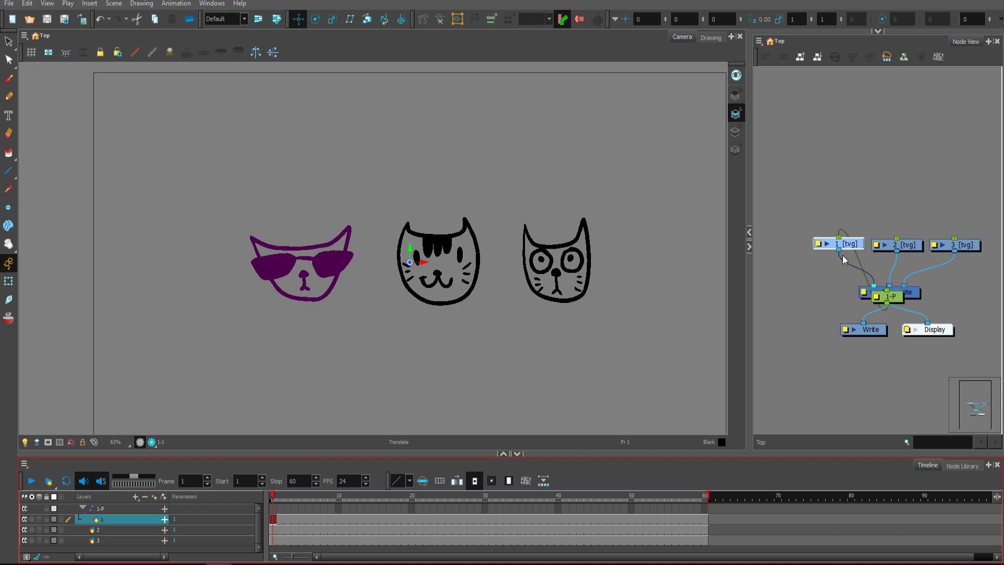
pyautogui.click(835, 194)
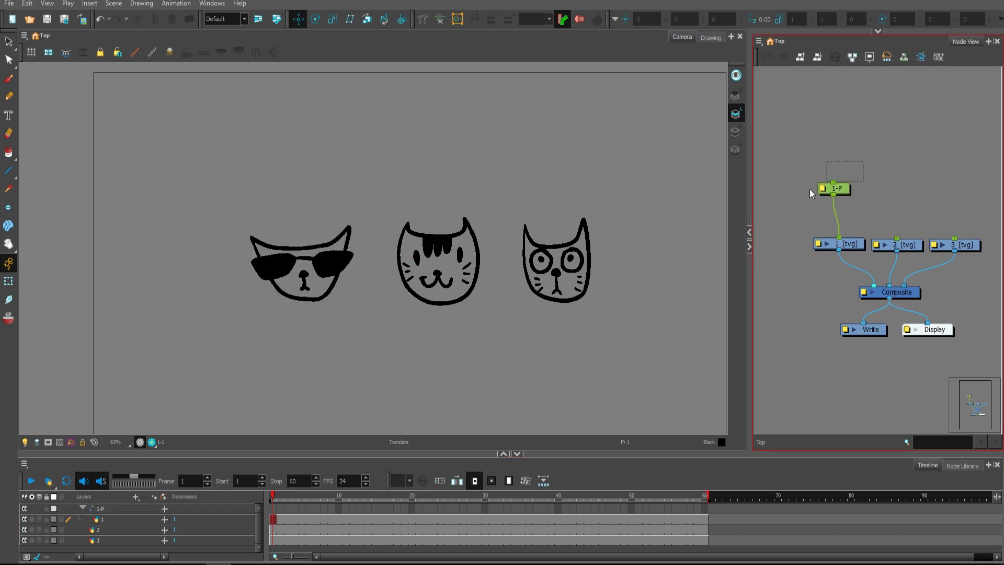
pyautogui.press('Delete')
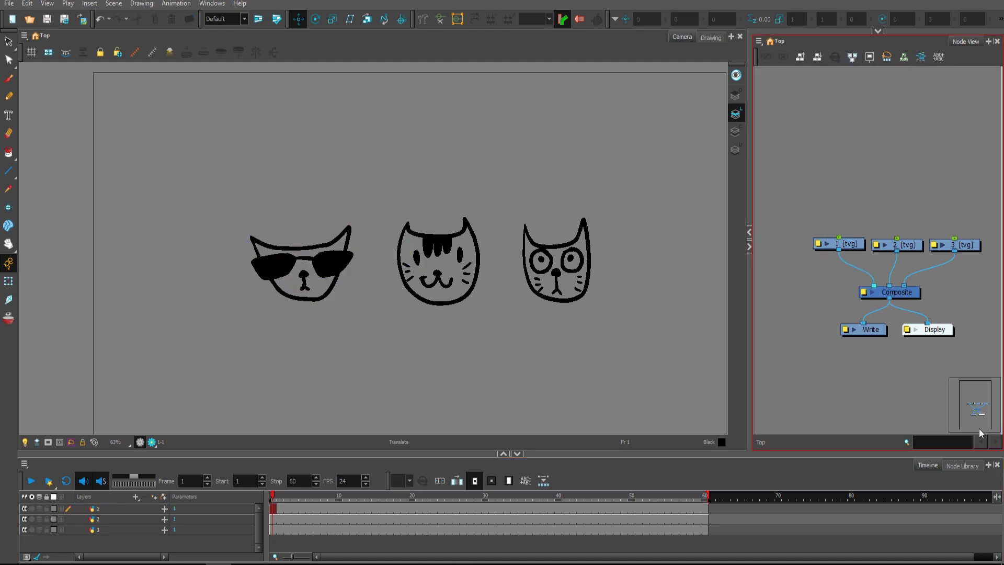
# - Connect a Peg node from the node library's Move category to drawing node 1, and delete the peg
pyautogui.click(962, 465)
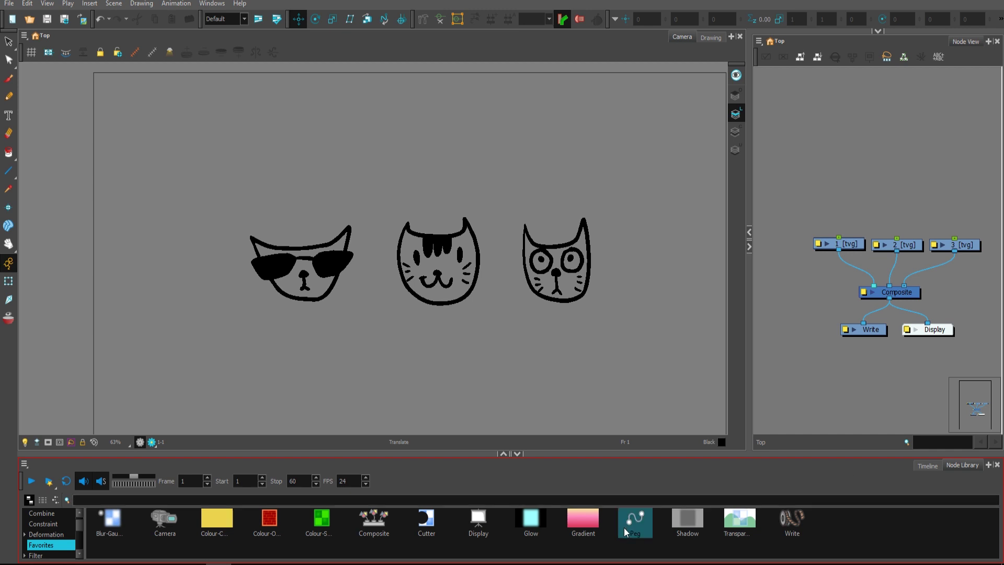
pyautogui.scroll(-1, 41, 538)
pyautogui.scroll(-1, 46, 533)
pyautogui.click(44, 545)
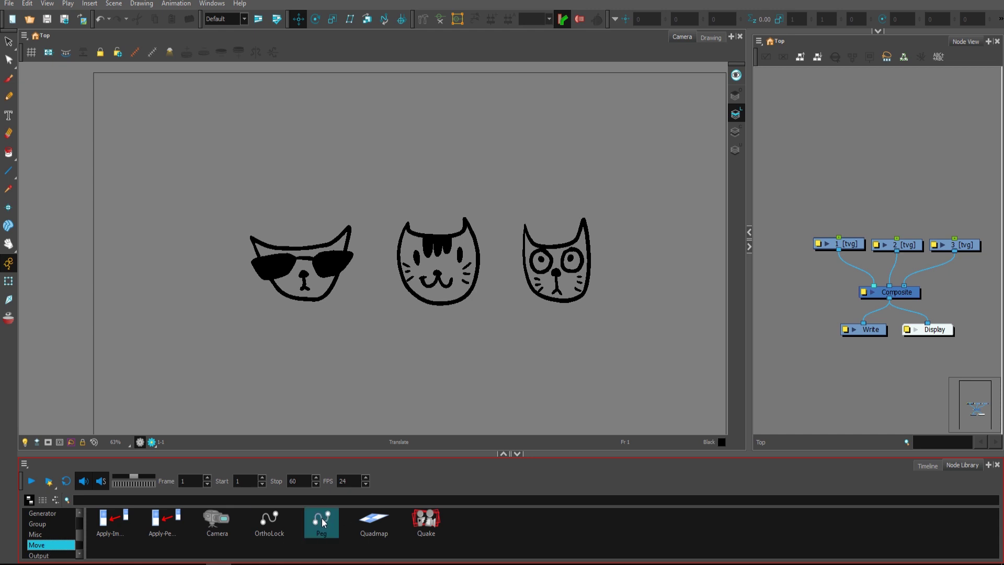
pyautogui.moveTo(321, 520); pyautogui.dragTo(323, 524)
pyautogui.moveTo(846, 188); pyautogui.dragTo(855, 223)
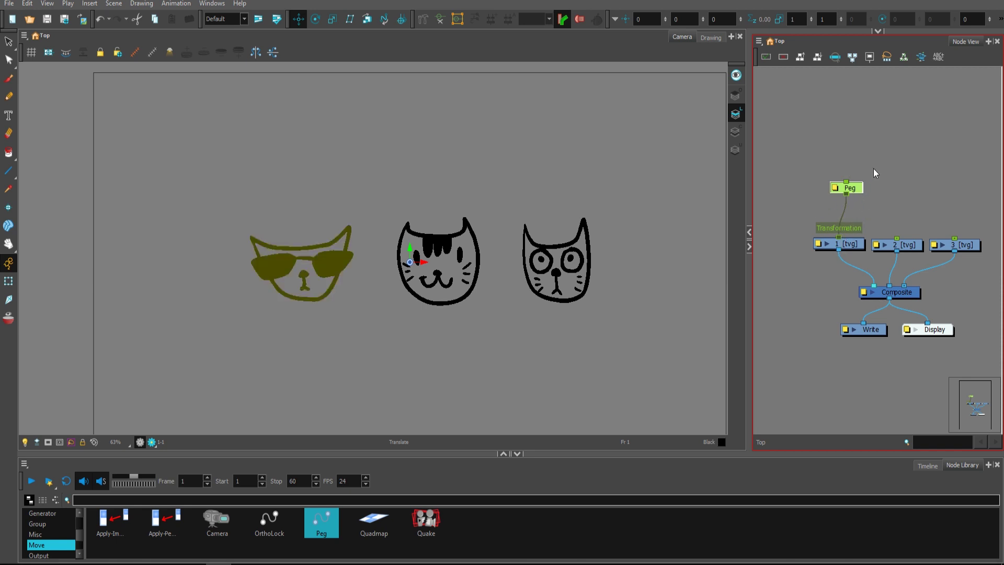
pyautogui.moveTo(856, 188); pyautogui.dragTo(852, 203)
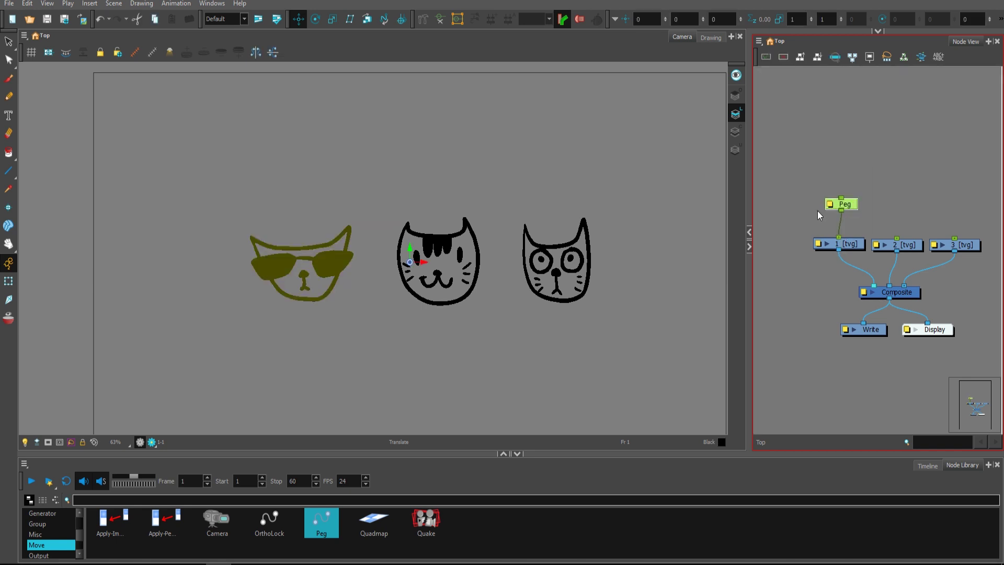
pyautogui.press('Delete')
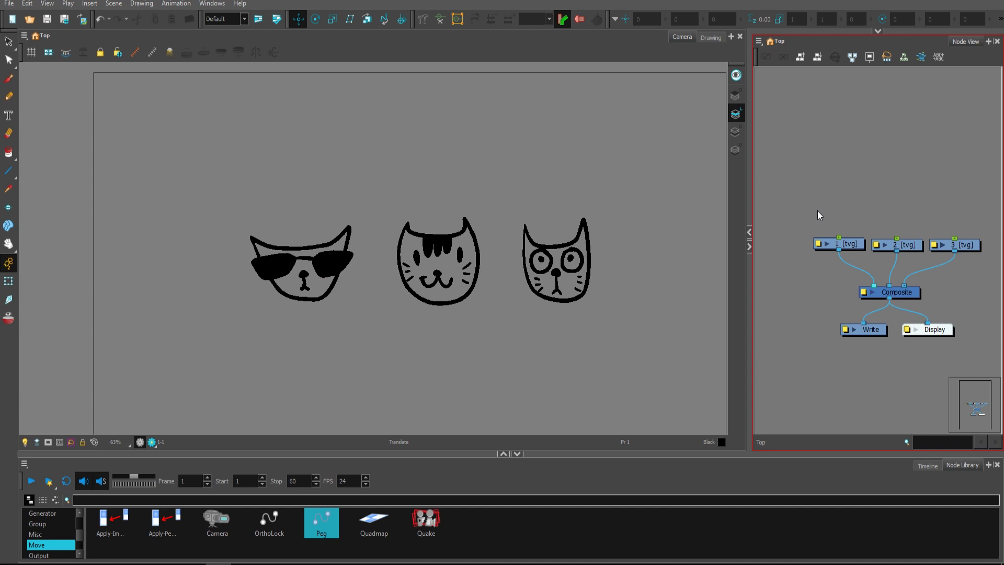
# - Insert a Peg from the Favorites nodes connected above drawing node 1, and delete the peg
pyautogui.click(853, 244)
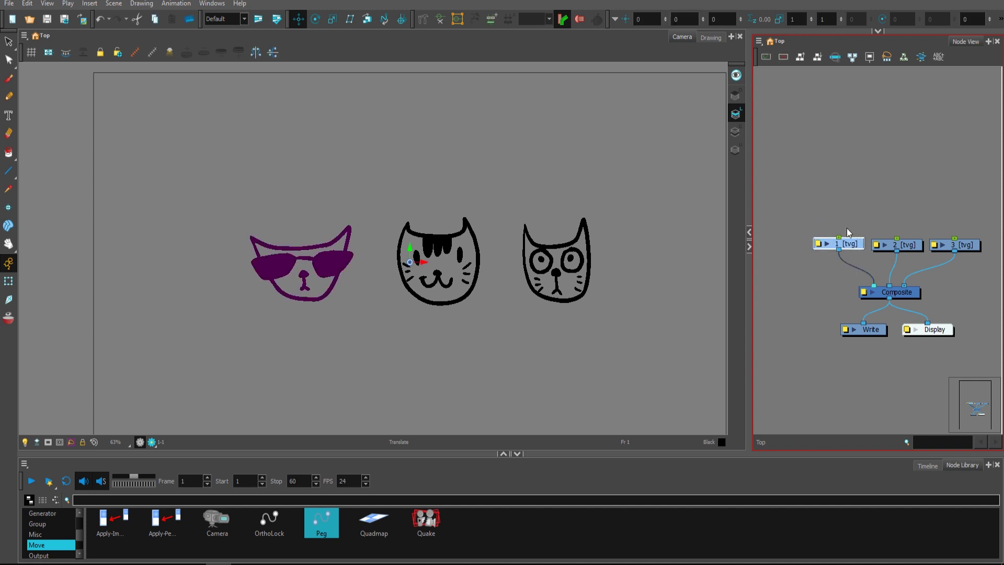
pyautogui.rightClick(840, 173)
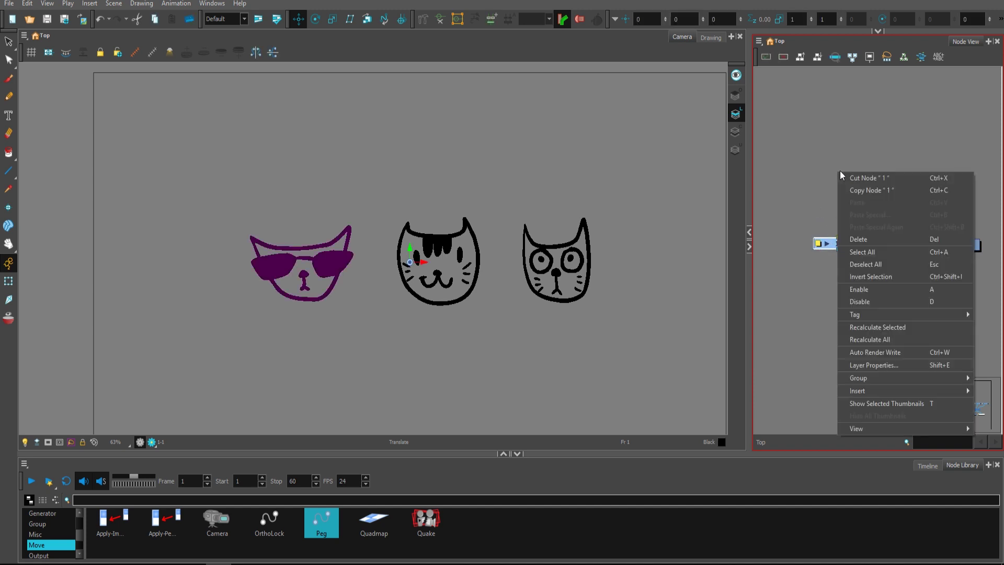
pyautogui.moveTo(891, 391)
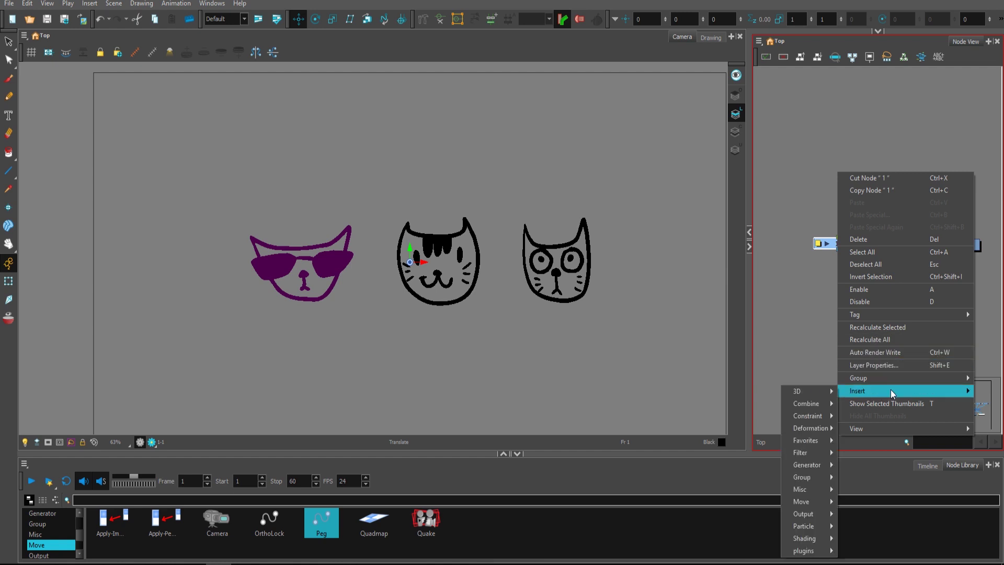
pyautogui.moveTo(807, 501)
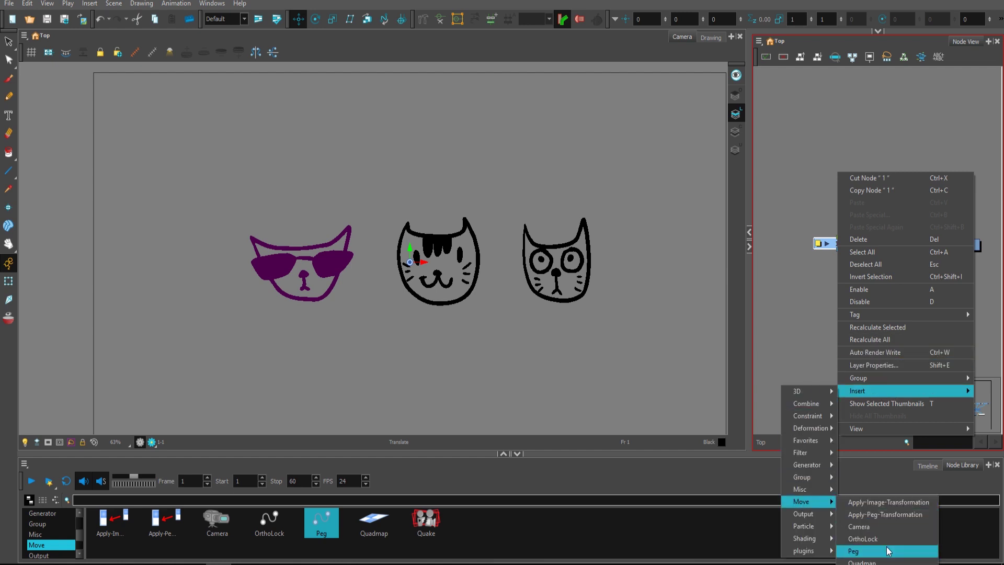
pyautogui.moveTo(800, 440)
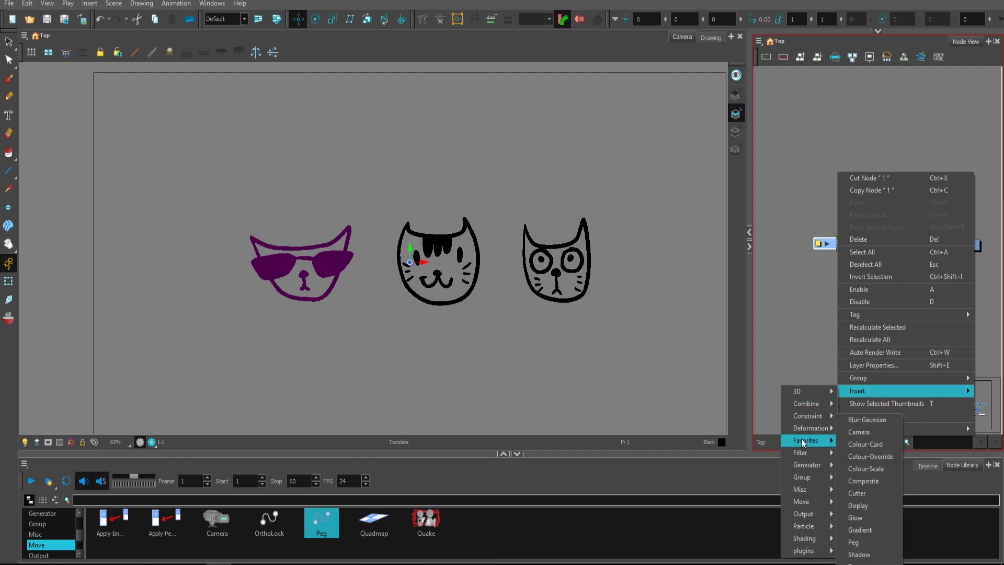
pyautogui.click(855, 543)
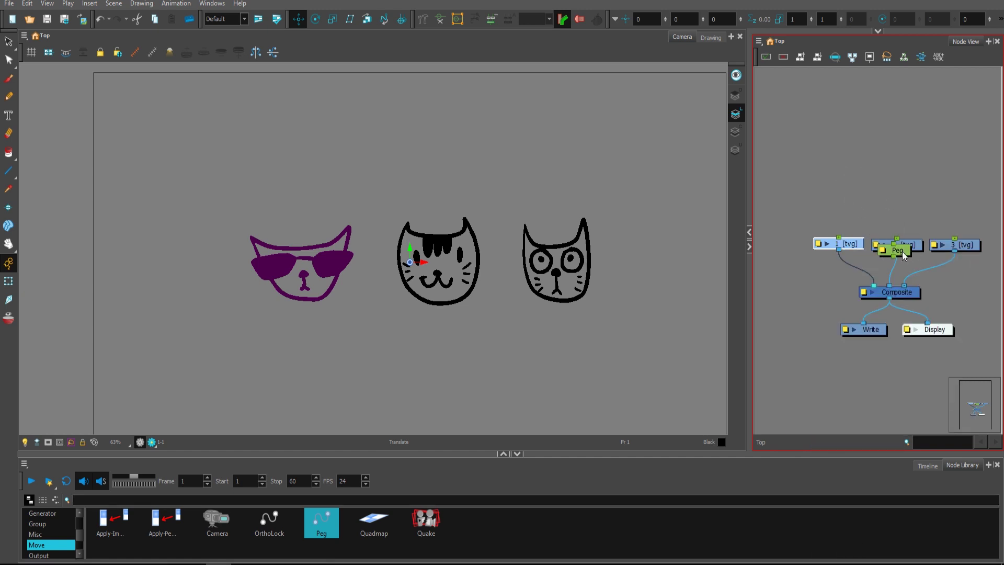
pyautogui.moveTo(903, 255); pyautogui.dragTo(838, 239)
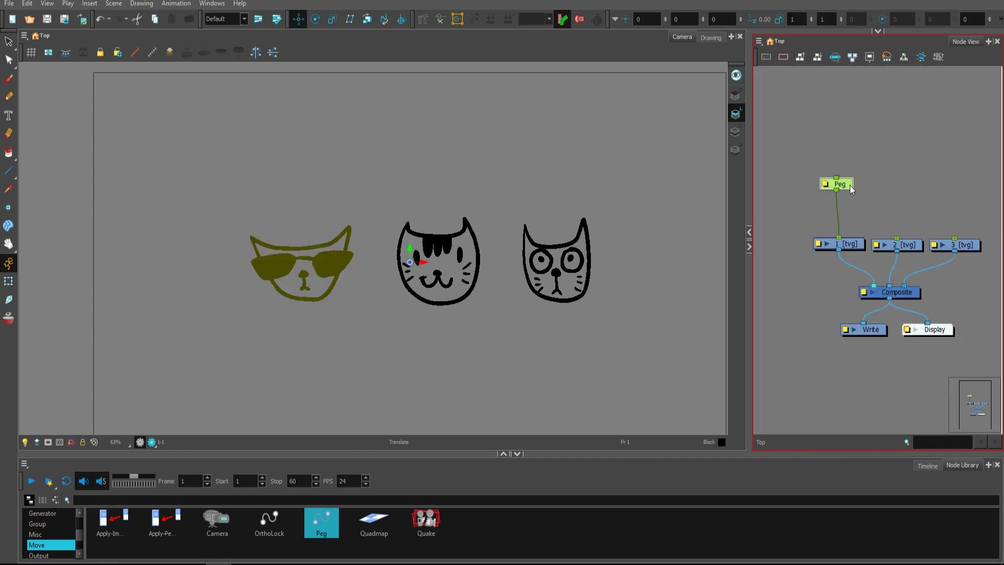
pyautogui.moveTo(863, 170); pyautogui.dragTo(820, 196)
pyautogui.press('Delete')
# - Give drawing nodes 1, 2 and 3 an individual parent peg each, and add one shared parent peg above those pegs
pyautogui.scroll(-2, 792, 226)
pyautogui.scroll(1, 809, 202)
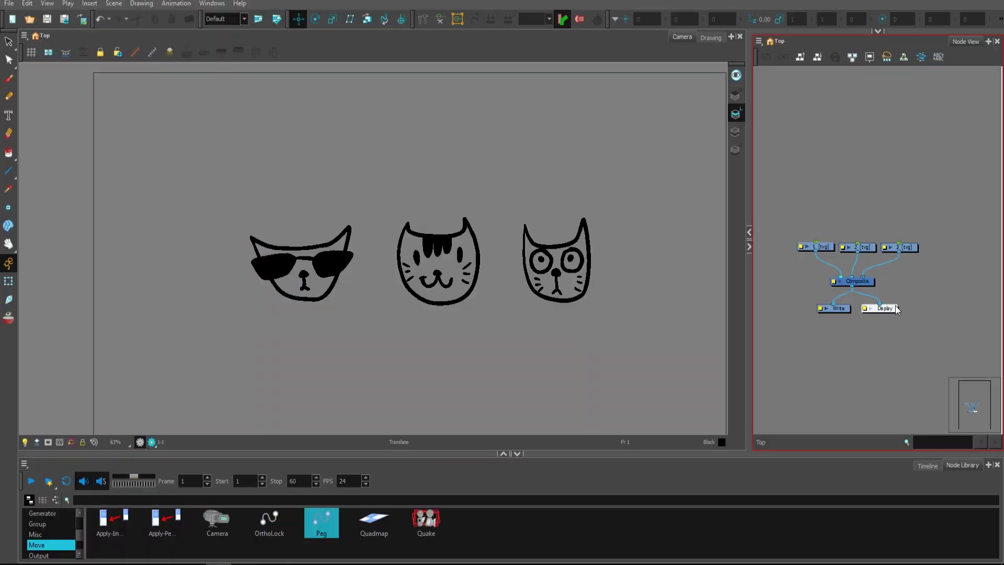
pyautogui.click(928, 466)
pyautogui.click(855, 349)
pyautogui.scroll(-2, 860, 332)
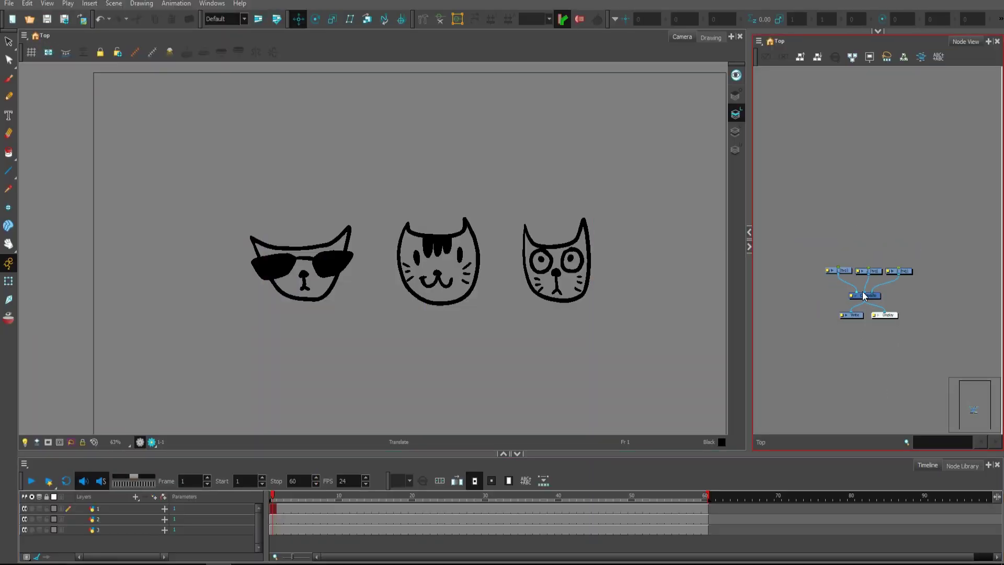
pyautogui.scroll(3, 826, 256)
pyautogui.moveTo(802, 238); pyautogui.dragTo(972, 294)
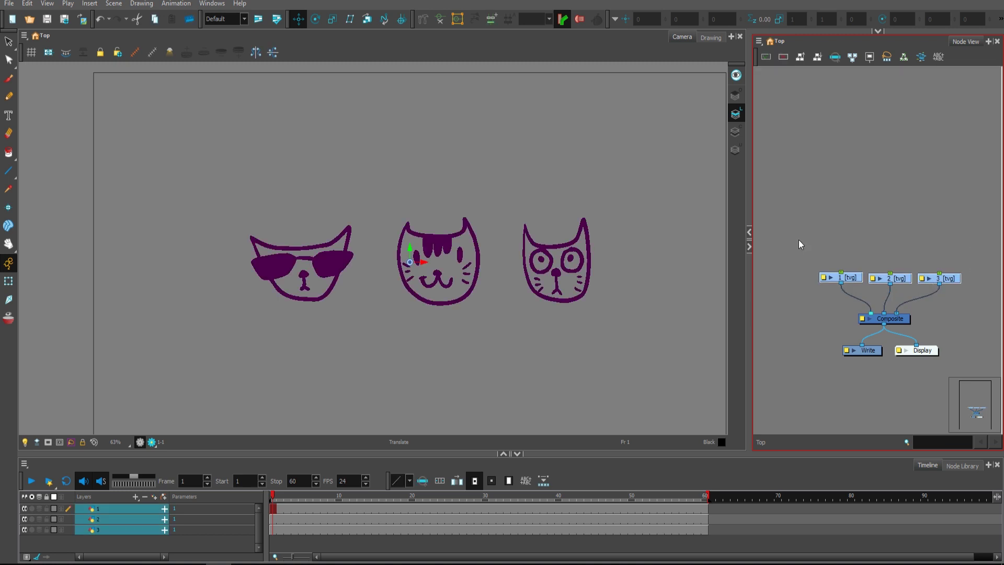
pyautogui.hotkey('ctrl', 'shift', 'p')
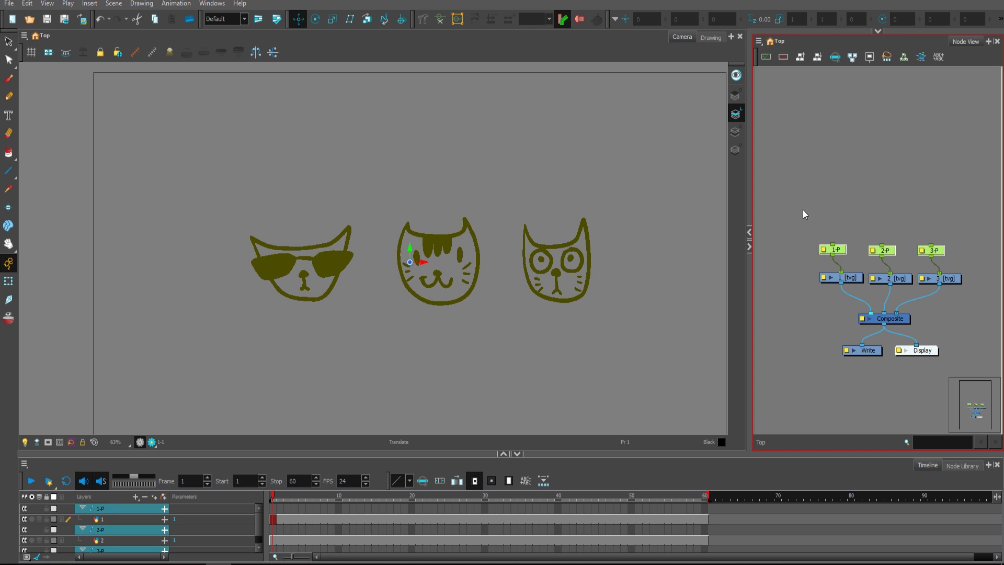
pyautogui.hotkey('ctrl', 'p')
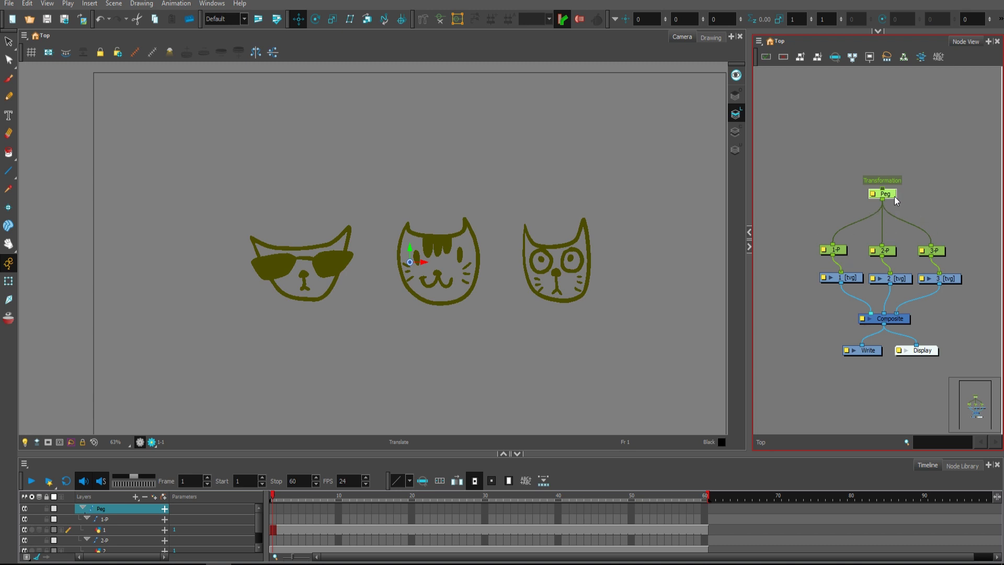
# - Clear the peg hierarchy so that only a single parent peg sits above drawing node 1, and select that peg
pyautogui.moveTo(894, 196); pyautogui.dragTo(951, 258)
pyautogui.press('Delete')
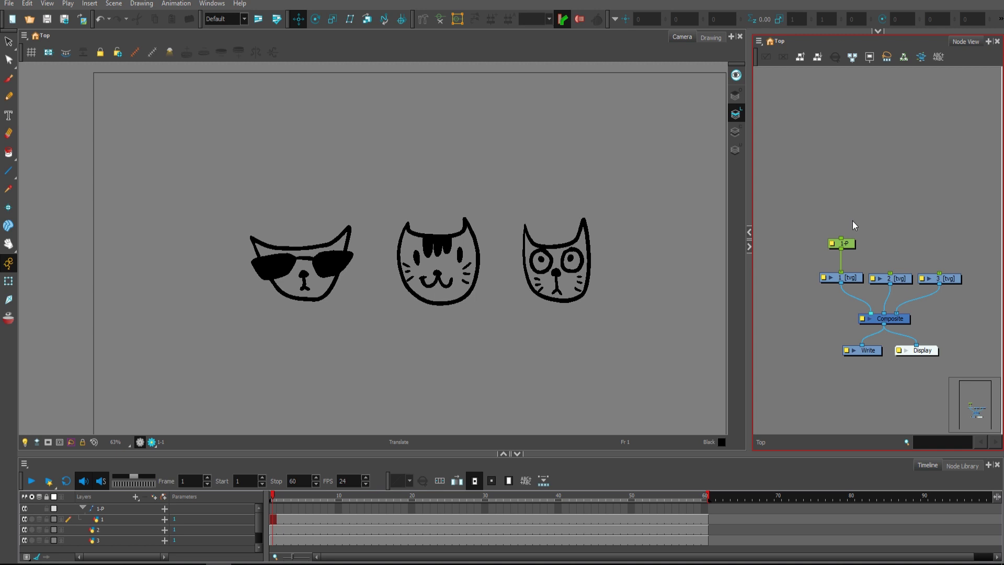
pyautogui.click(843, 243)
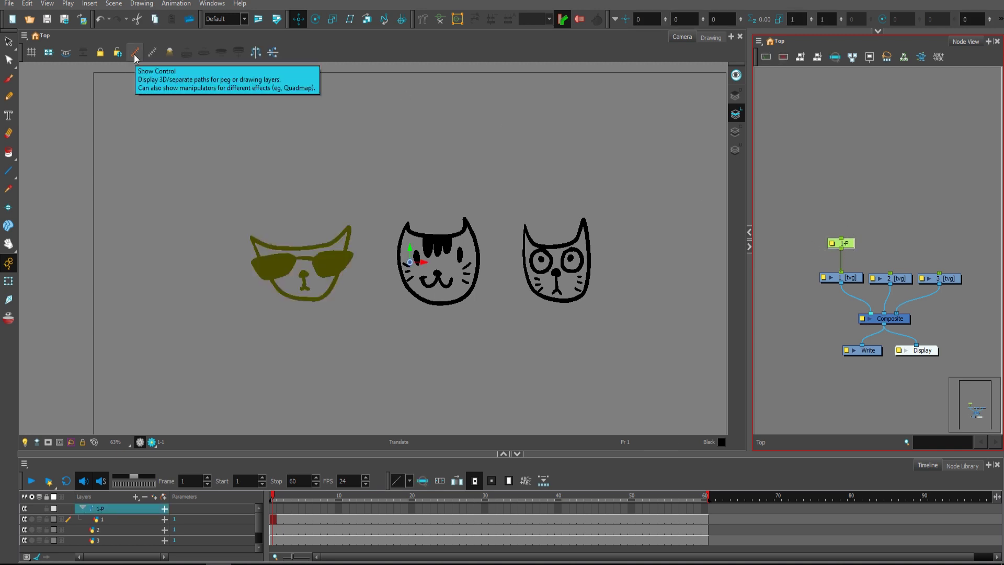
# - Hide the Camera View toolbar and show it again
pyautogui.rightClick(310, 57)
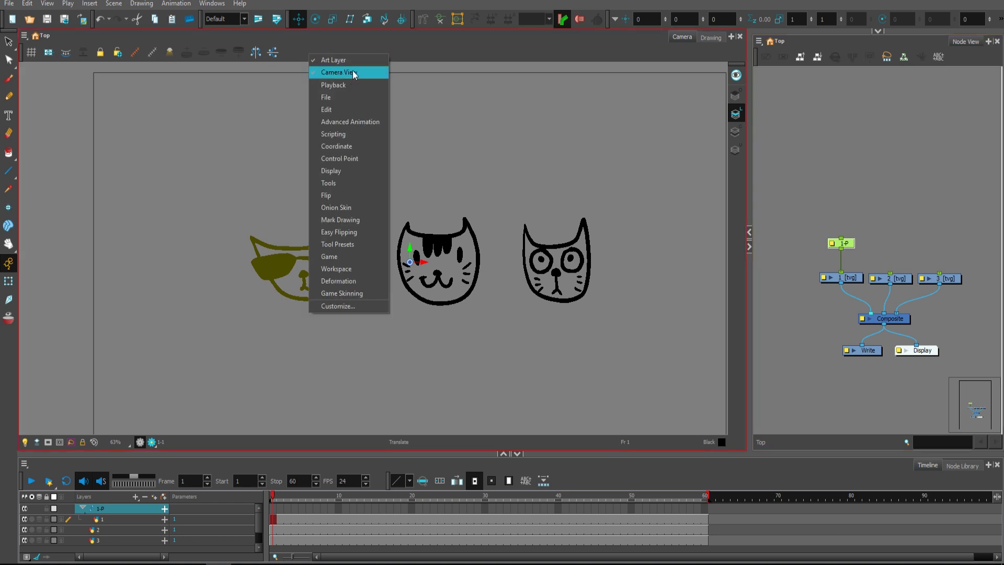
pyautogui.click(353, 72)
pyautogui.rightClick(325, 42)
pyautogui.click(342, 61)
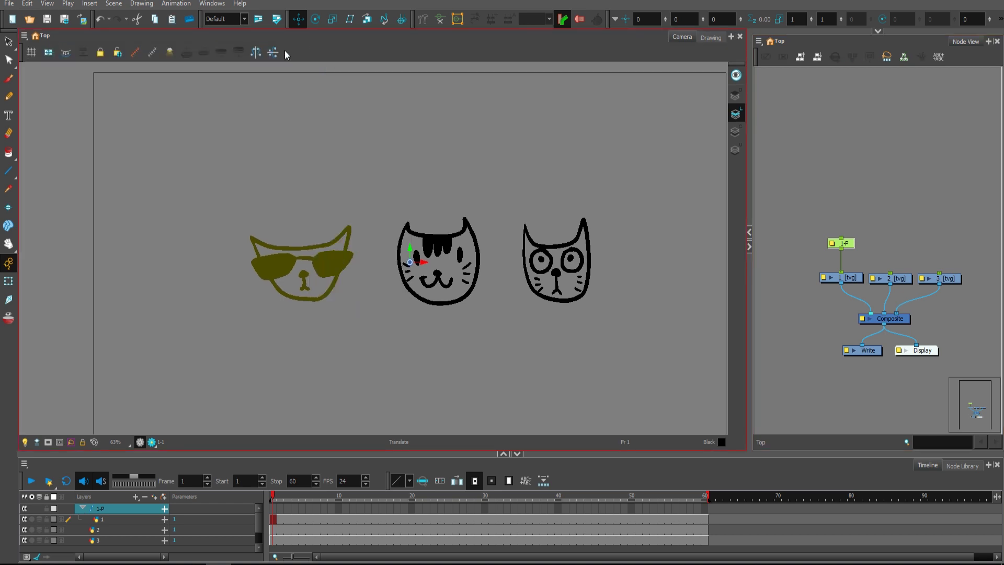
# - Keyframe the 1-P peg at frames 1 and 31, moving the sunglasses cat to about 2.57 E, 5.15 S at frame 31, and scrub through the motion
pyautogui.click(275, 512)
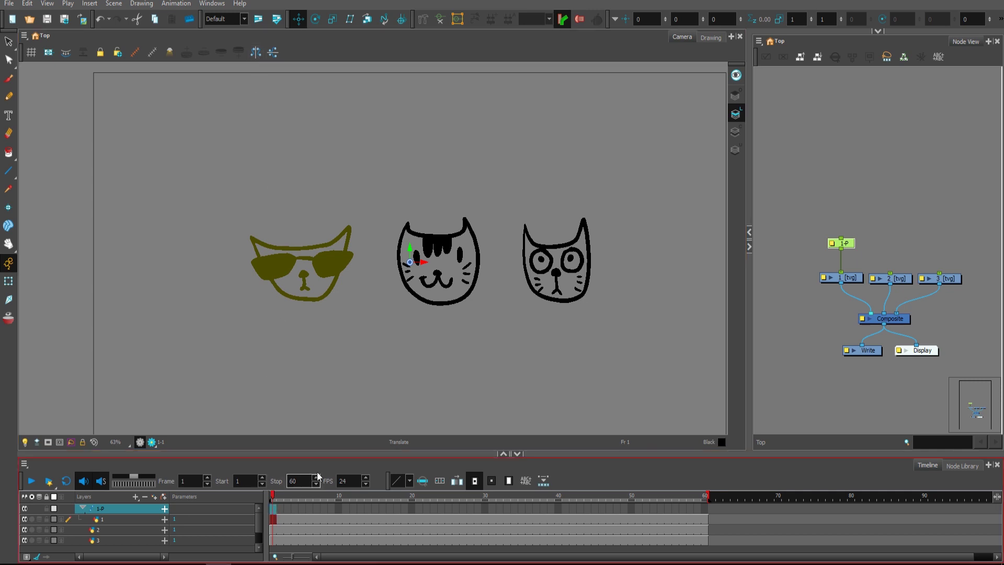
pyautogui.keyDown('shift'); pyautogui.click(494, 512); pyautogui.keyUp('shift')
pyautogui.click(359, 288)
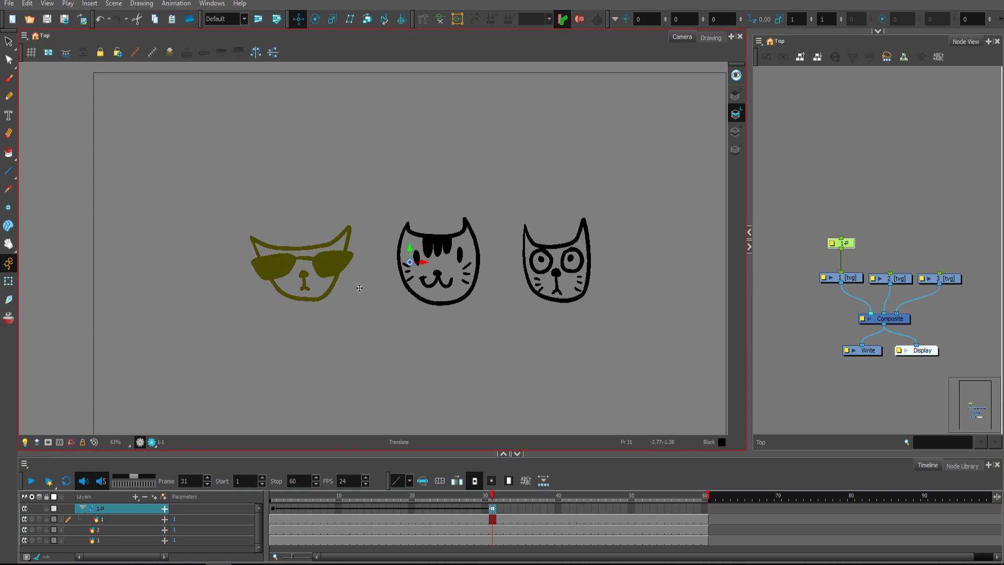
pyautogui.moveTo(360, 288); pyautogui.dragTo(409, 369)
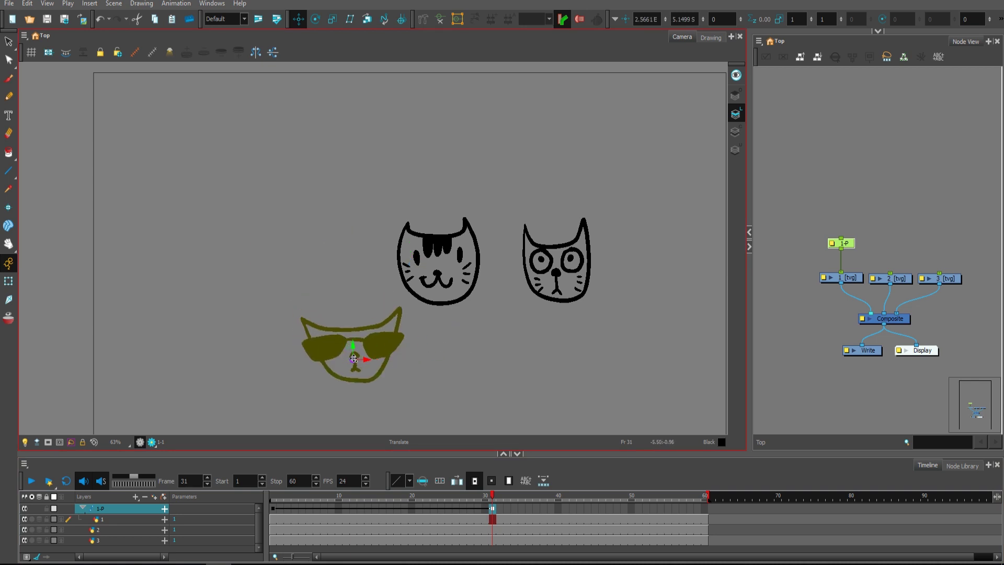
pyautogui.moveTo(399, 493); pyautogui.dragTo(390, 515)
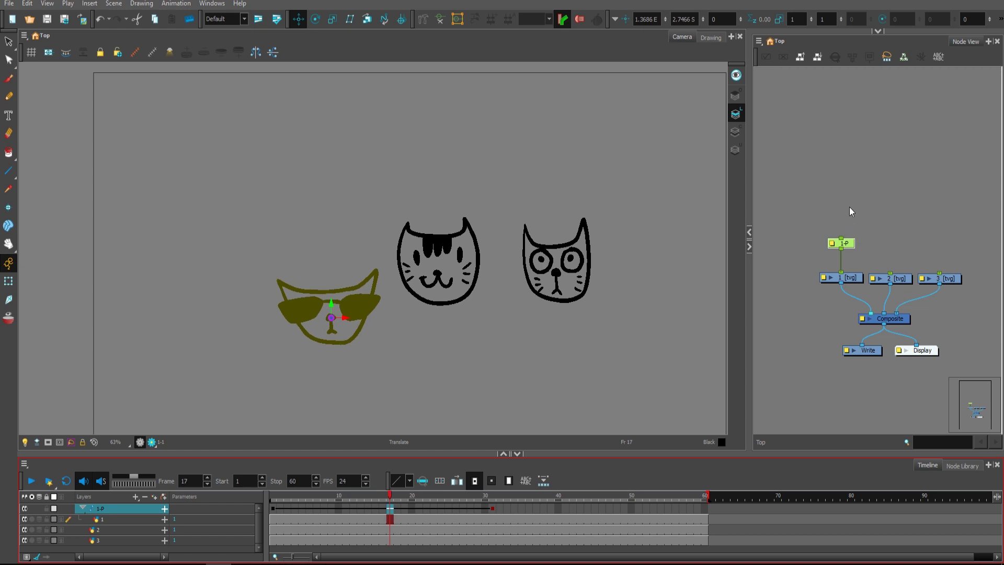
# - Display the 1-P peg's motion path and curve it by moving the cat to about 0.53 W, 3.65 S at frame 15
pyautogui.moveTo(864, 213); pyautogui.dragTo(815, 262)
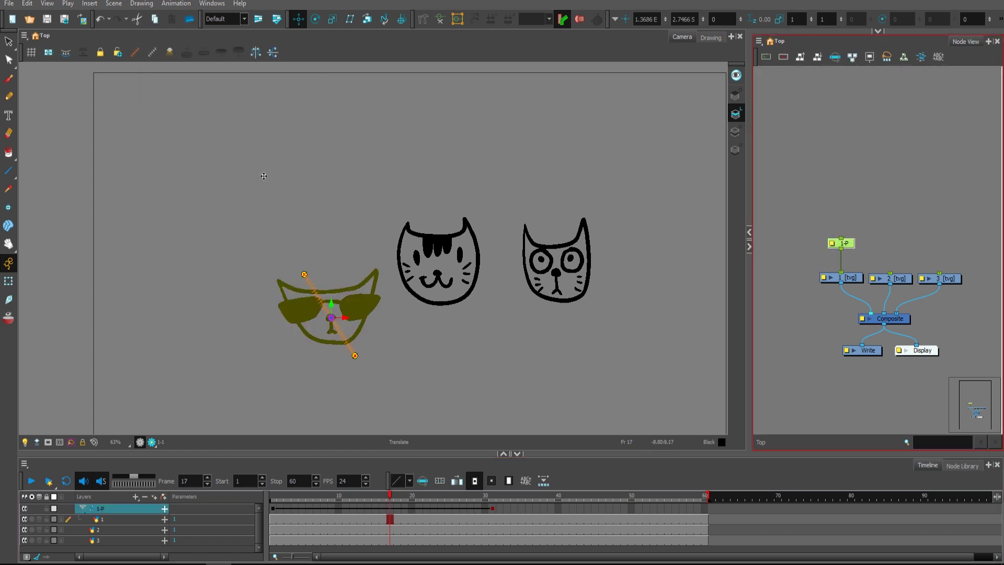
pyautogui.hotkey('shift', 'F11')
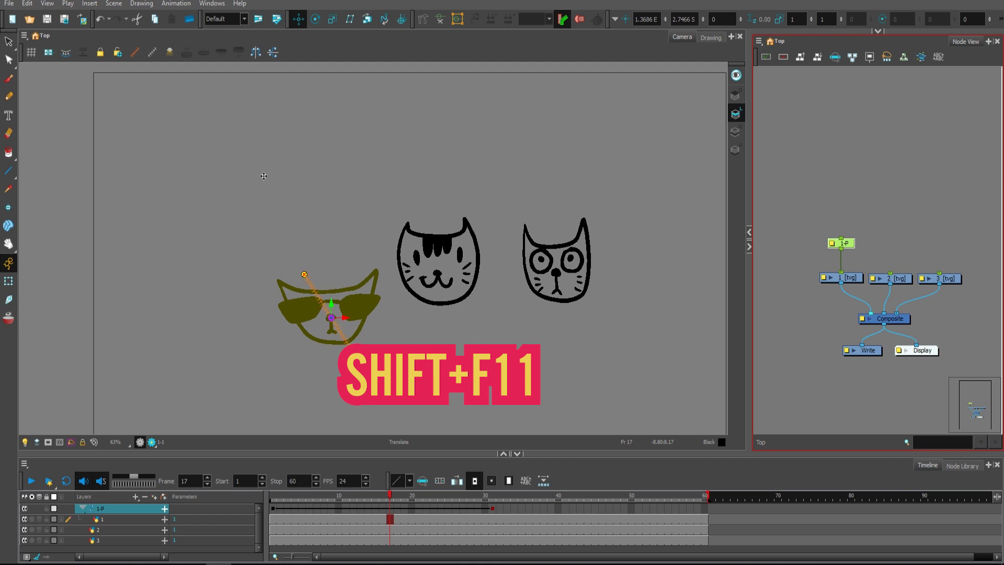
pyautogui.scroll(2, 322, 339)
pyautogui.moveTo(355, 498)
pyautogui.mouseDown()
pyautogui.moveTo(347, 498)
pyautogui.moveTo(455, 497)
pyautogui.moveTo(320, 499)
pyautogui.moveTo(501, 499)
pyautogui.moveTo(272, 499)
pyautogui.moveTo(483, 501)
pyautogui.moveTo(344, 501)
pyautogui.moveTo(419, 501)
pyautogui.moveTo(381, 517)
pyautogui.mouseUp()
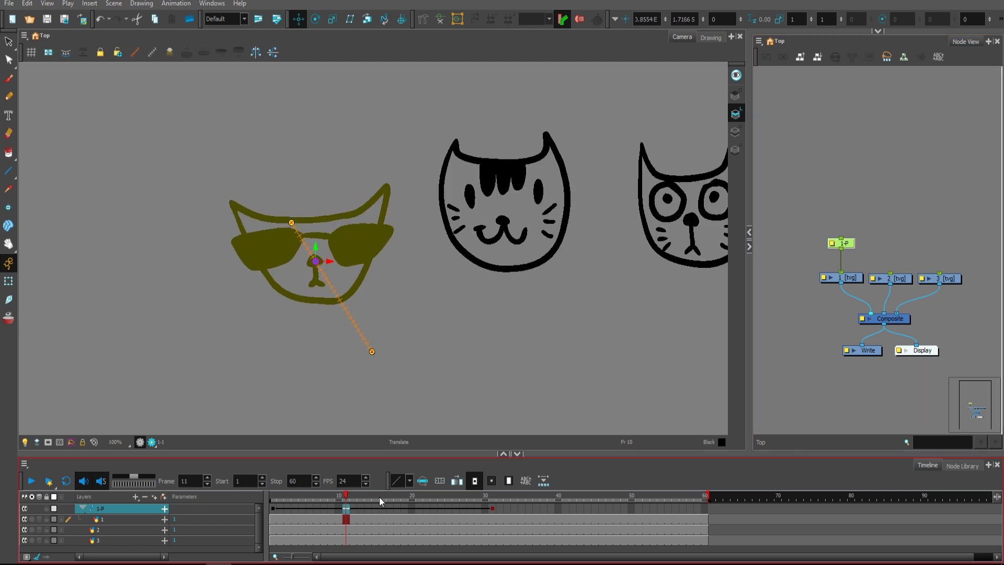
pyautogui.scroll(-3, 360, 310)
pyautogui.scroll(2, 363, 311)
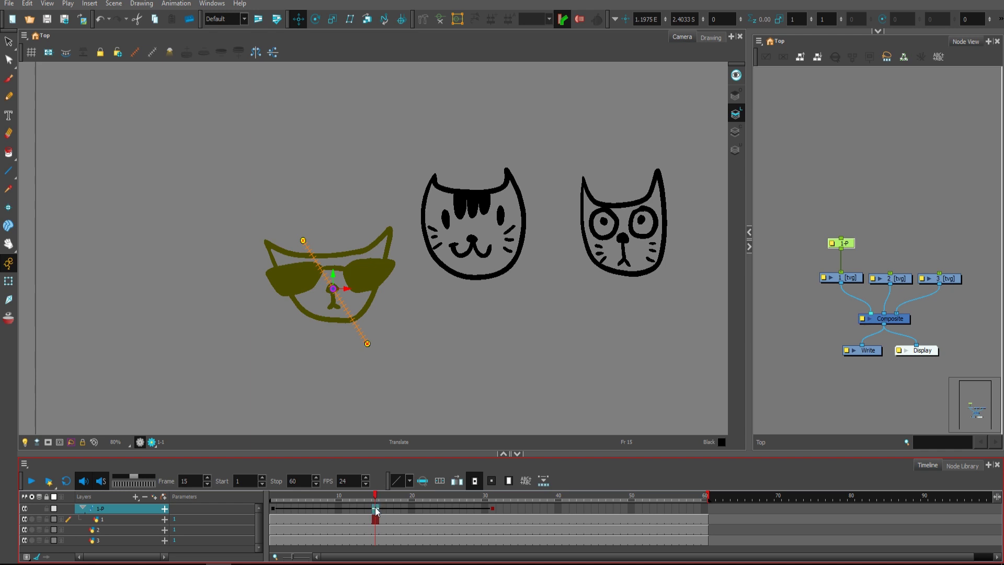
pyautogui.moveTo(374, 301)
pyautogui.mouseDown()
pyautogui.moveTo(331, 327)
pyautogui.moveTo(329, 309)
pyautogui.mouseUp()
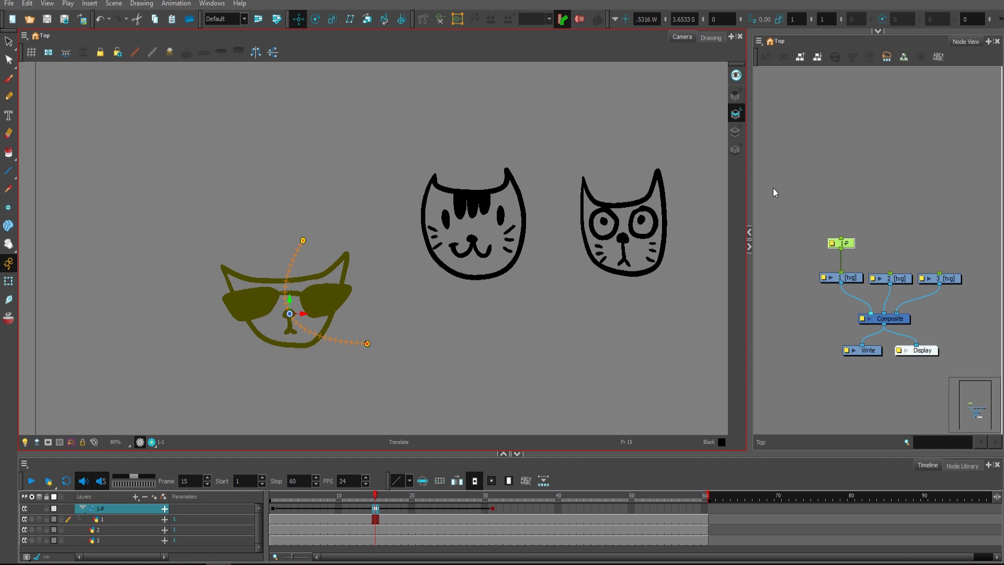
# - Open the 1-P peg's layer properties, expand its timeline parameters and examine the frame 15 Path and Velocity keyframes
pyautogui.doubleClick(831, 243)
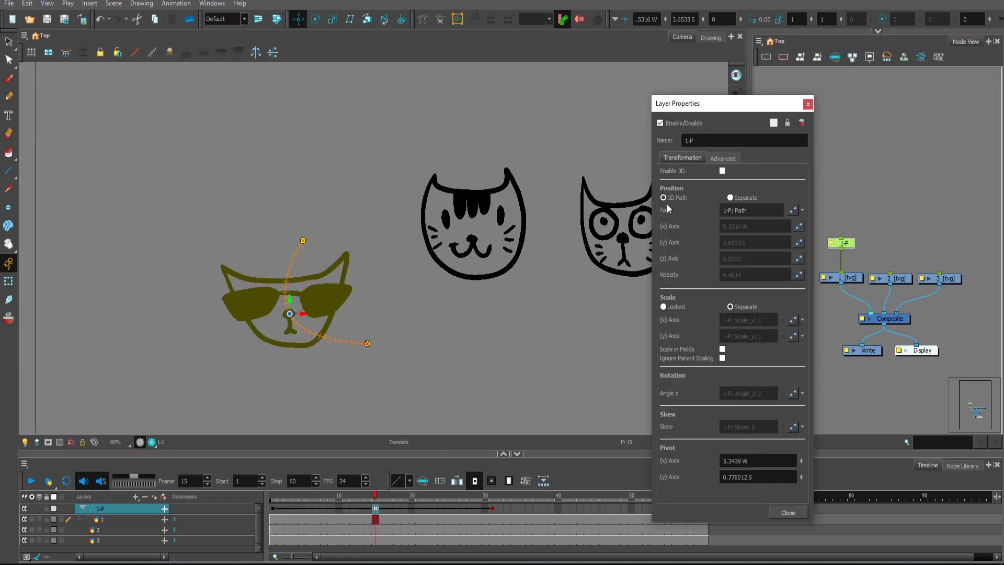
pyautogui.click(165, 510)
pyautogui.scroll(-2, 318, 363)
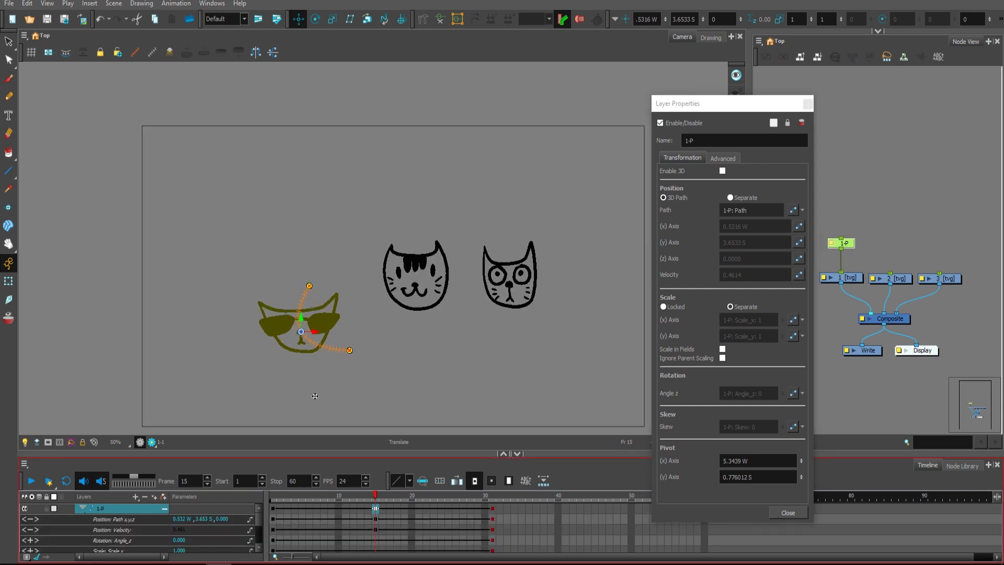
pyautogui.click(375, 520)
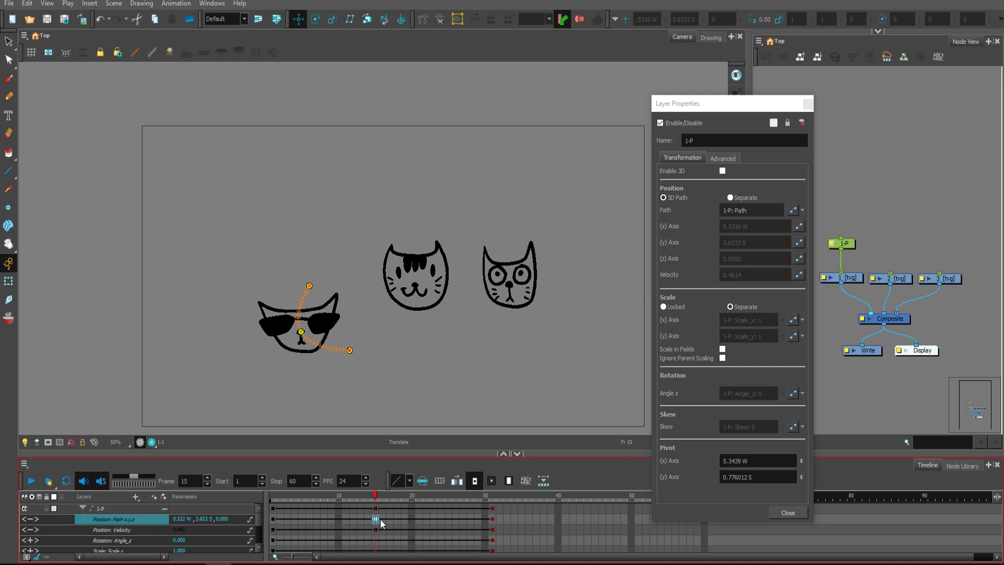
pyautogui.moveTo(374, 520)
pyautogui.mouseDown()
pyautogui.moveTo(353, 518)
pyautogui.moveTo(375, 518)
pyautogui.mouseUp()
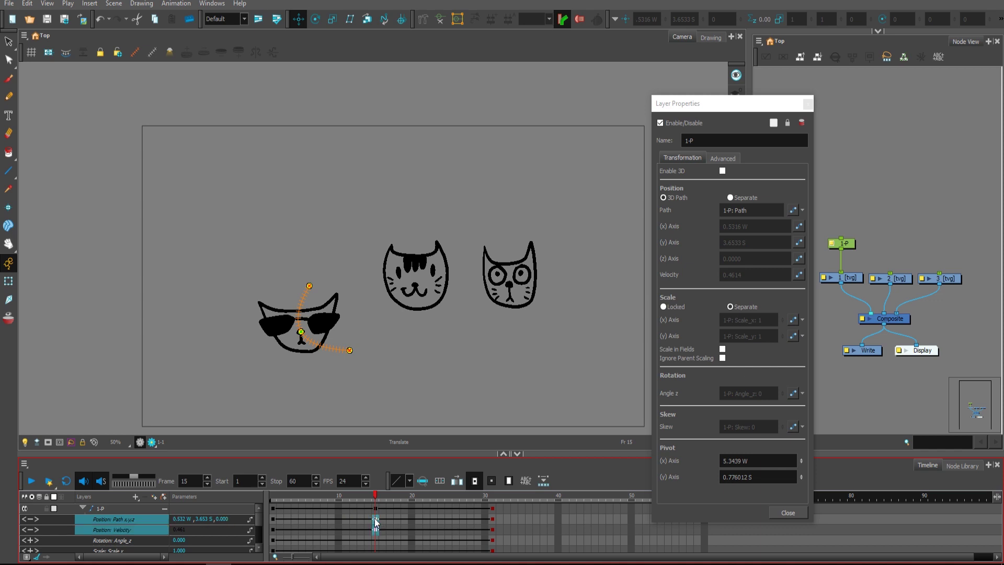
# - Switch the 1-P peg's Position between 3D Path and Separate, leaving it set to Separate
pyautogui.click(731, 198)
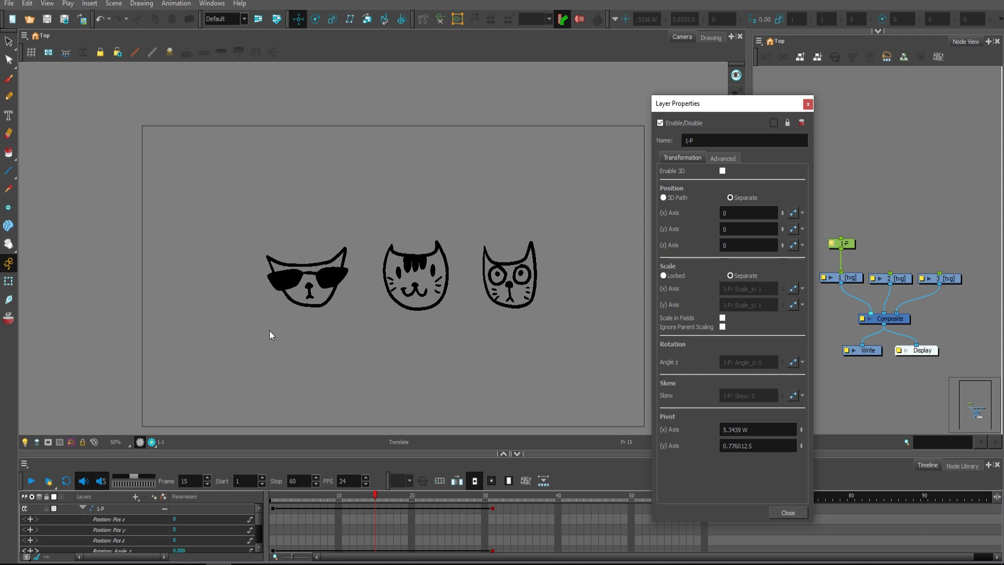
pyautogui.click(663, 198)
pyautogui.click(730, 197)
pyautogui.click(664, 197)
pyautogui.click(730, 198)
# - Keyframe the separate positions of peg 1-P at frames 1 and 31, moving the sunglasses cat down and to the right at frame 31
pyautogui.click(271, 509)
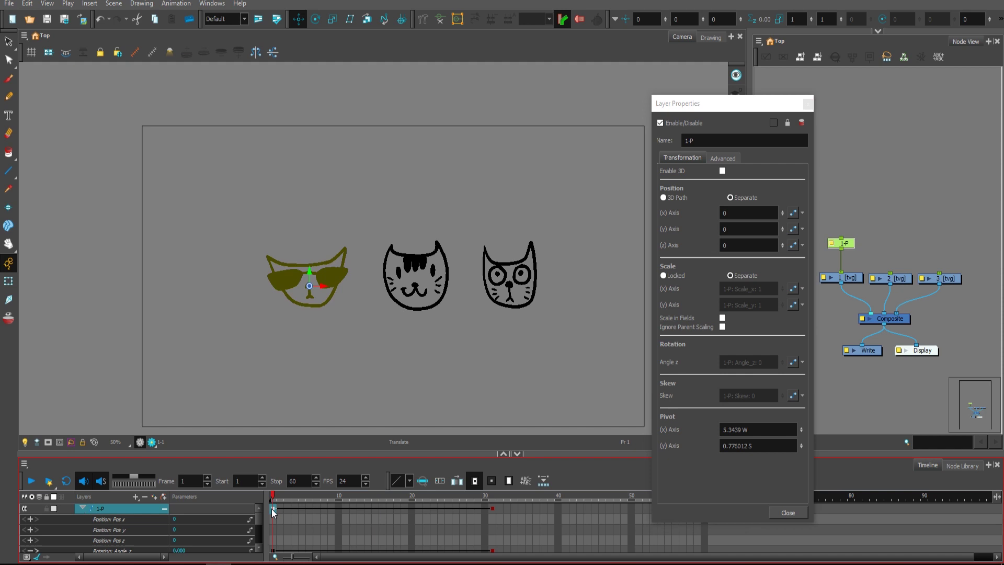
pyautogui.press('F6')
pyautogui.click(493, 508)
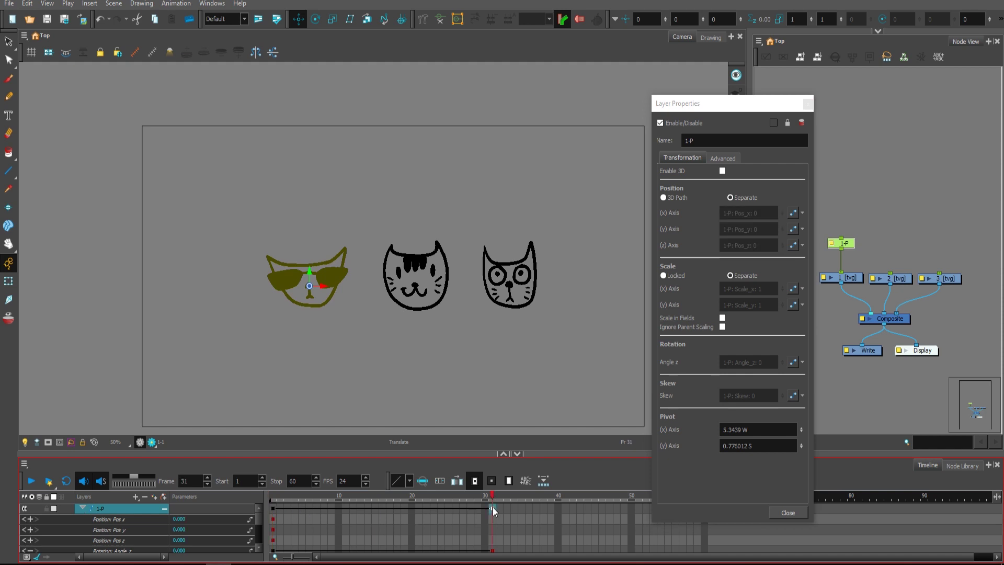
pyautogui.press('F6')
pyautogui.moveTo(345, 315); pyautogui.dragTo(401, 379)
# - Bend the separate-position path at frame 15 by moving the sunglasses cat to about 0.18 E, 4.36 S
pyautogui.click(372, 497)
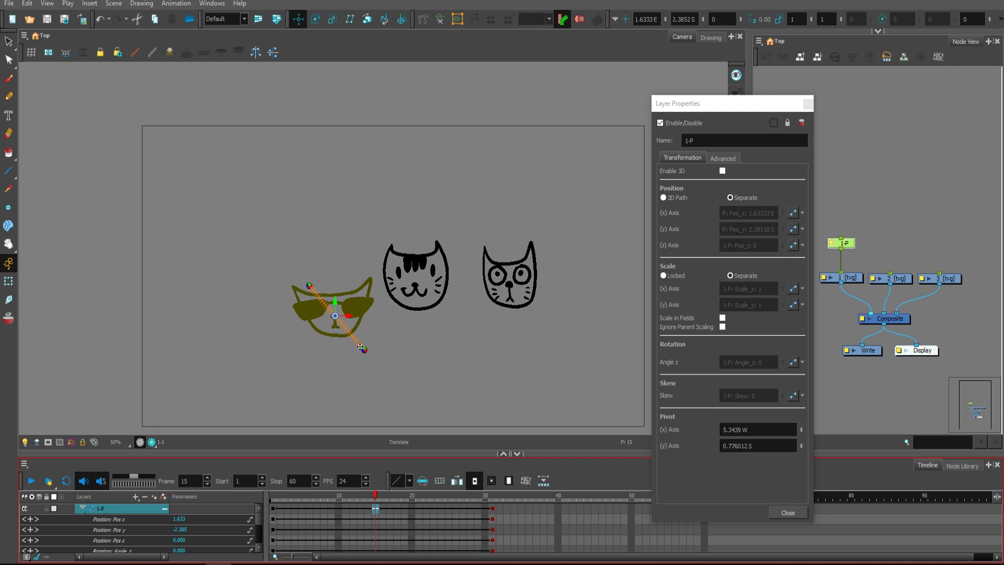
pyautogui.scroll(1, 351, 348)
pyautogui.moveTo(344, 348); pyautogui.dragTo(336, 356)
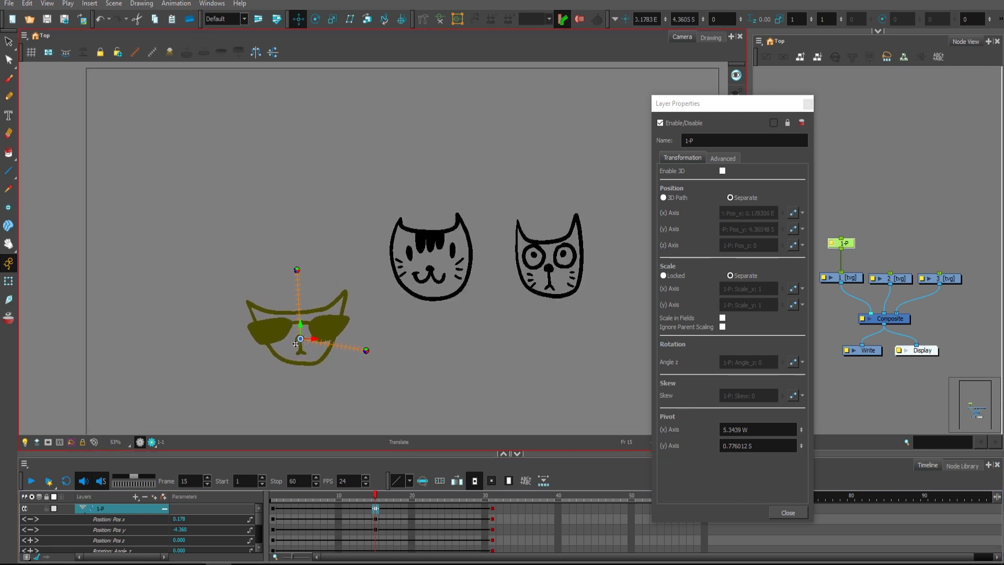
pyautogui.scroll(2, 295, 343)
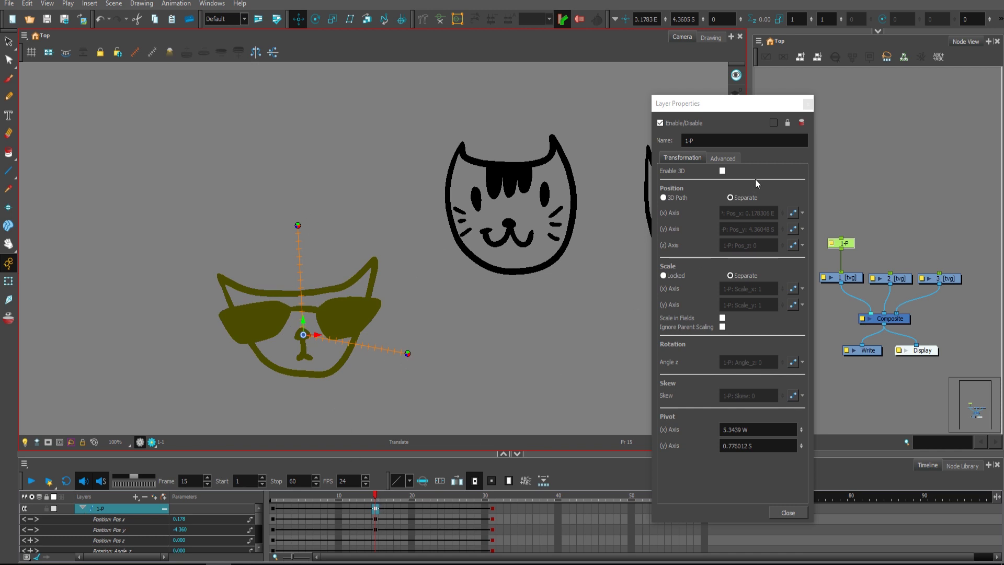
# - Shift the frame 15 Pos y keyframe to frame 9 and the Pos x keyframe to frame 22, and undo both moves
pyautogui.click(375, 519)
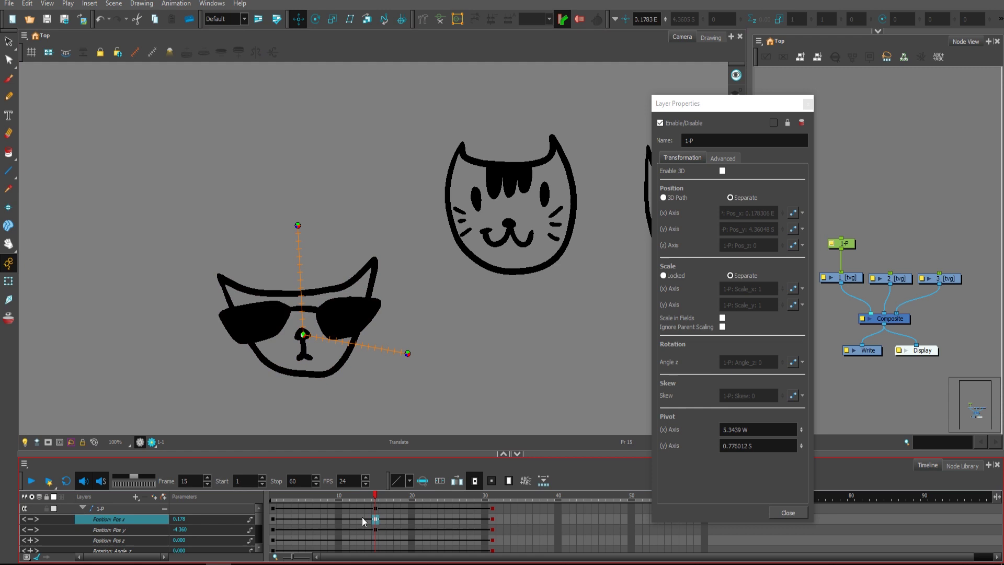
pyautogui.click(127, 531)
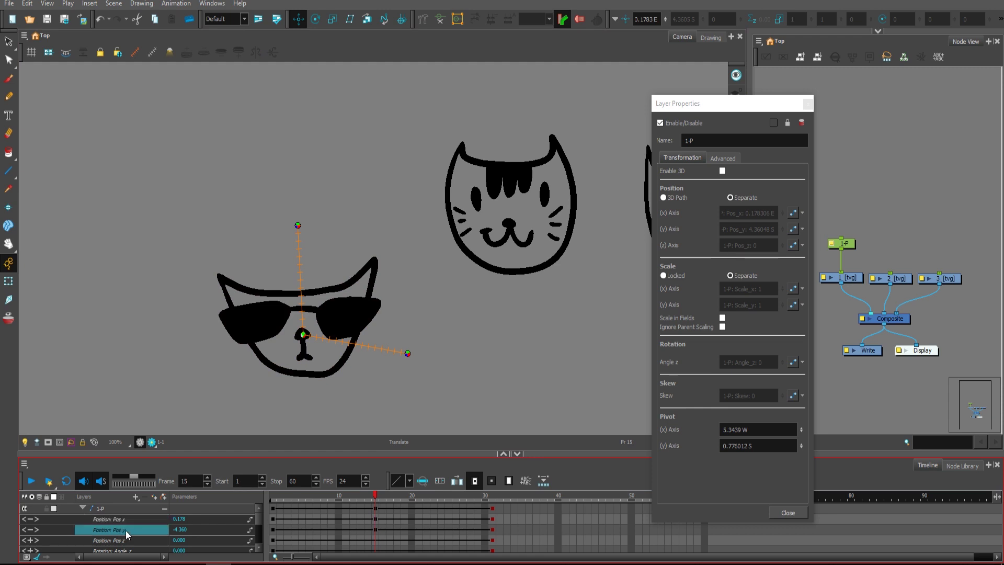
pyautogui.click(376, 530)
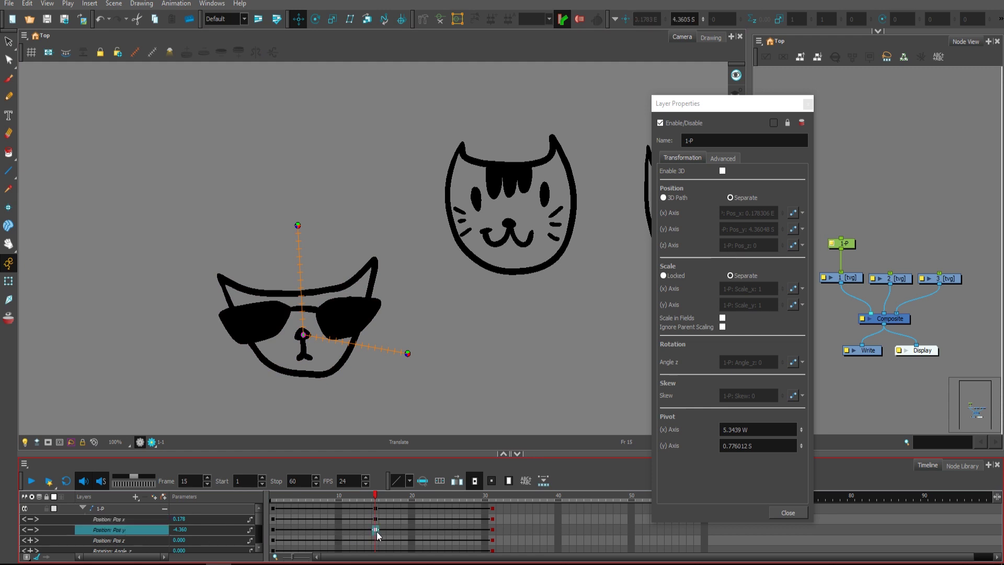
pyautogui.moveTo(331, 529); pyautogui.dragTo(426, 519)
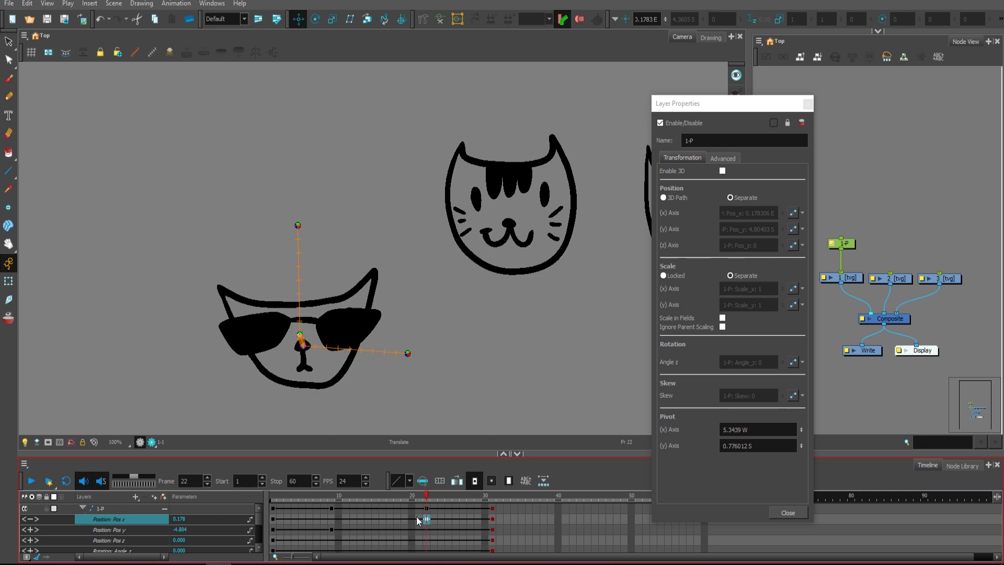
pyautogui.hotkey('ctrl', 'z')
pyautogui.hotkey('ctrl', 'z')
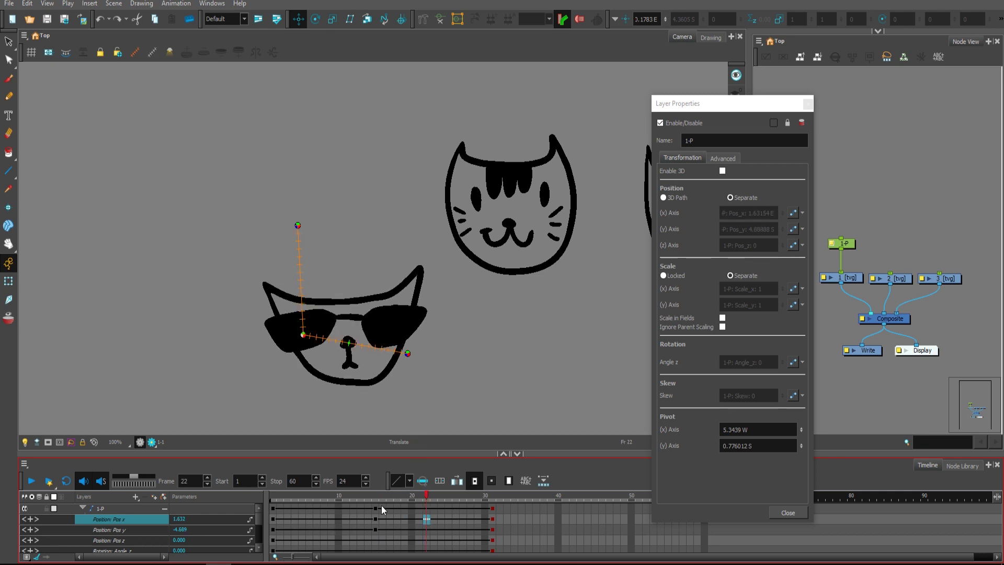
pyautogui.click(376, 507)
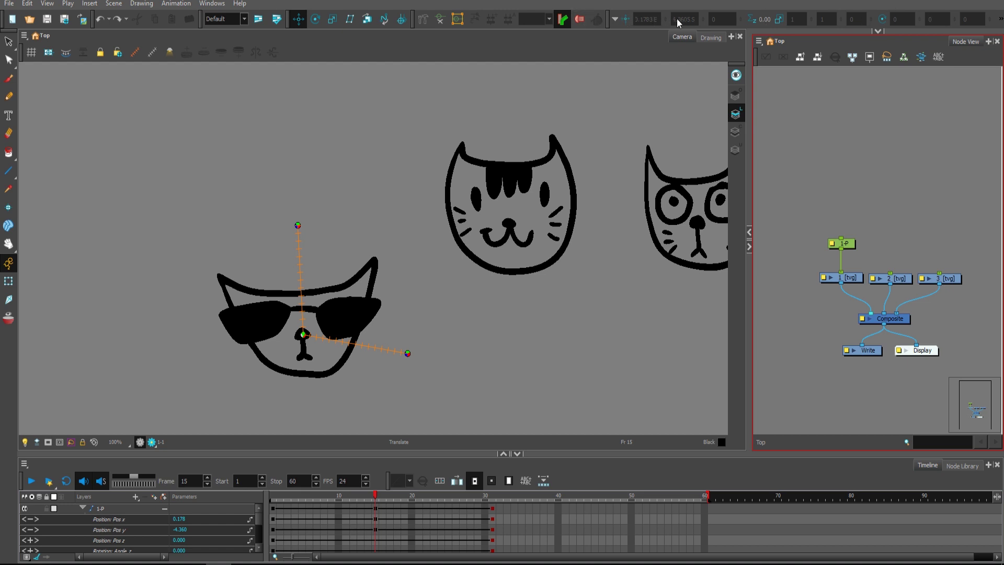
# - Show the Control Point toolbar
pyautogui.rightClick(610, 19)
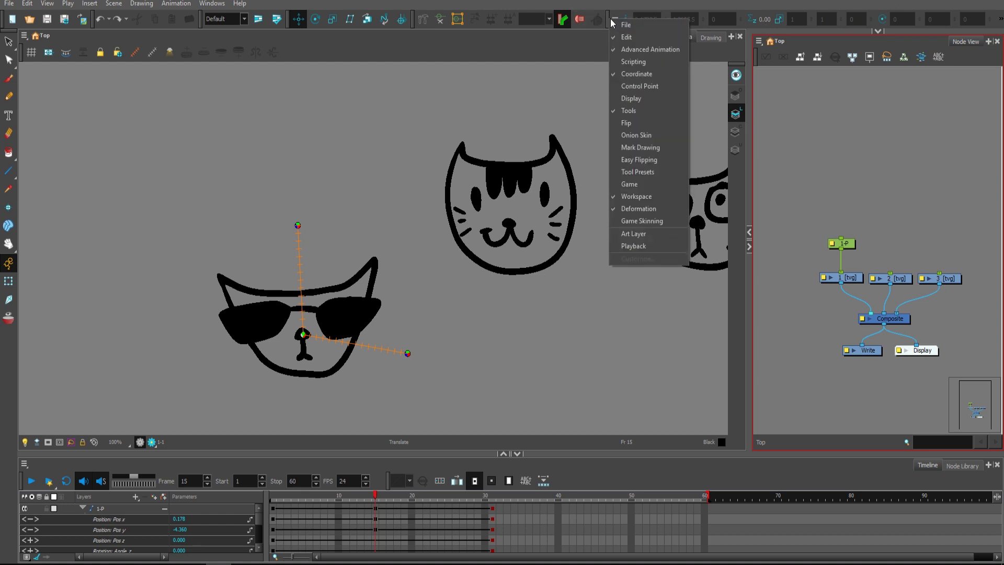
pyautogui.click(648, 86)
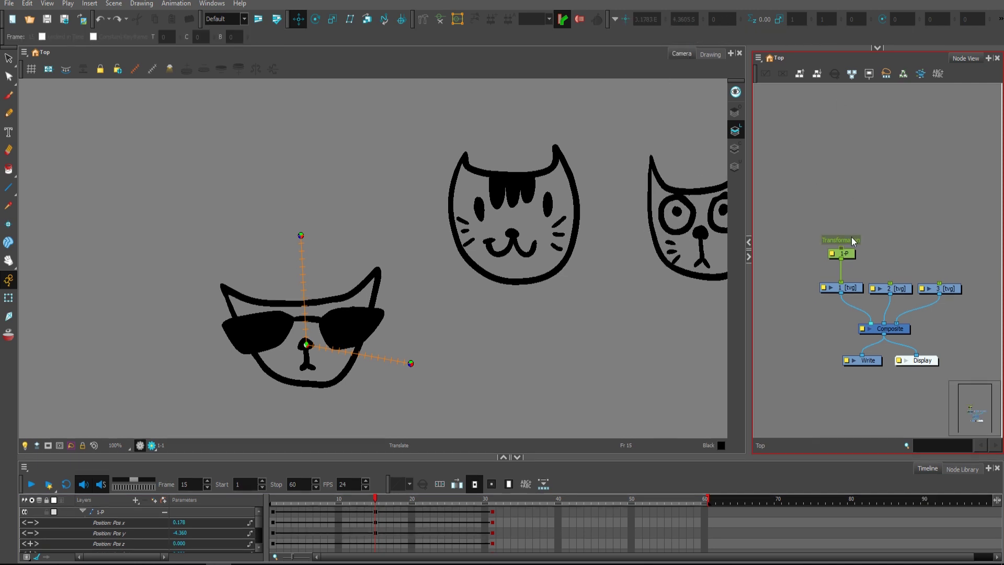
# - Add two chained parent pegs above the 1-P peg
pyautogui.click(851, 255)
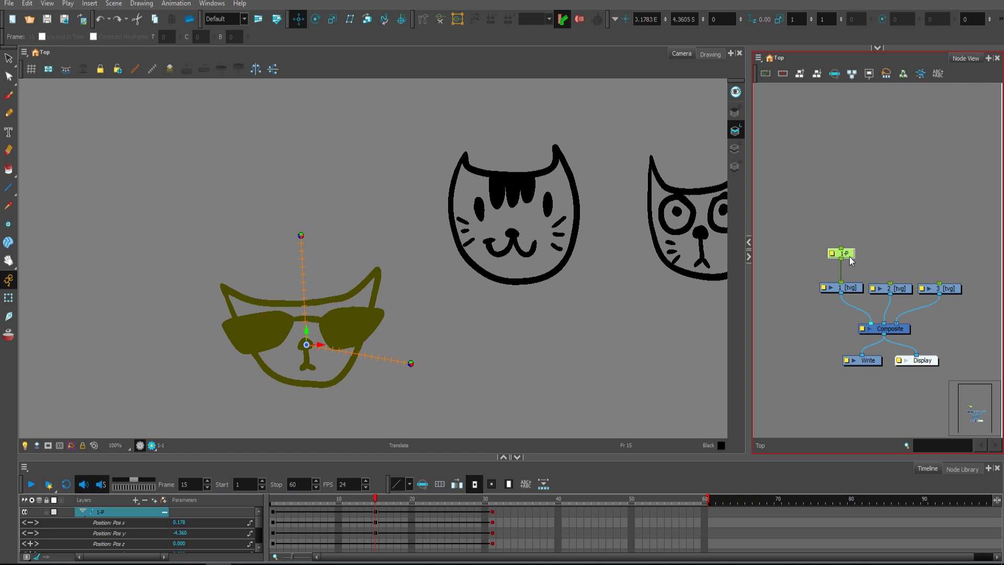
pyautogui.hotkey('ctrl', 'p')
pyautogui.hotkey('ctrl', 'p')
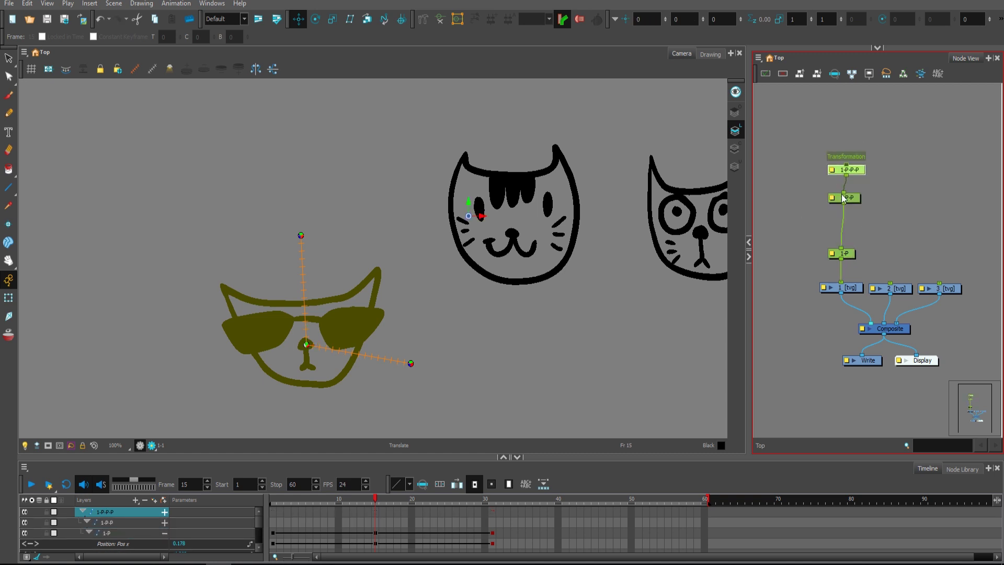
# - Scale the middle peg 1-P-P up to about 1.21
pyautogui.click(854, 200)
pyautogui.hotkey('alt', '4')
pyautogui.moveTo(553, 277); pyautogui.dragTo(605, 315)
# - Rotate the topmost peg 1-P-P-P by about -13.35 degrees and clear the selection
pyautogui.click(858, 189)
pyautogui.hotkey('alt', '3')
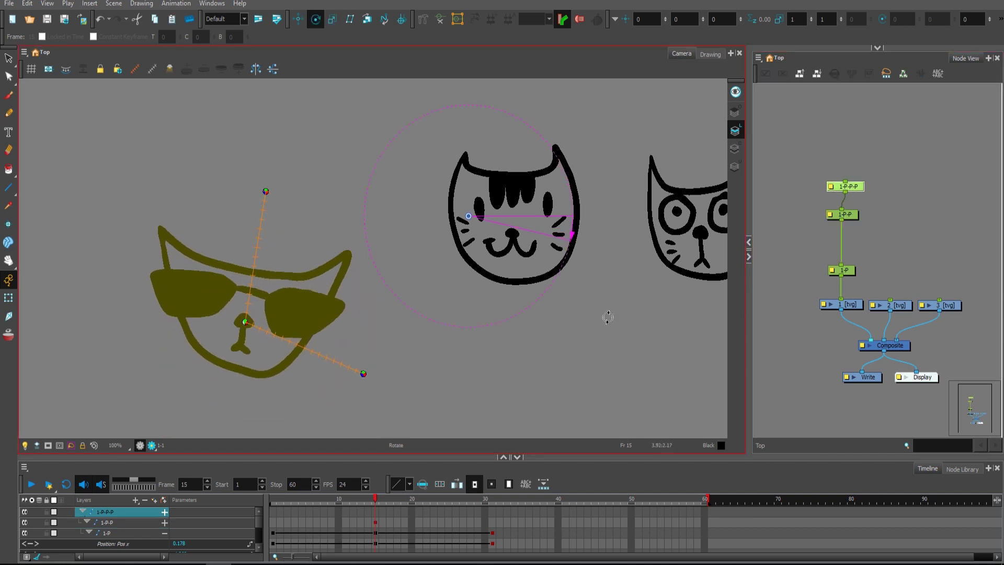
pyautogui.click(924, 219)
# - Examine the rotation value on peg 1-P-P-P and the scale values on peg 1-P-P
pyautogui.scroll(-1, 923, 219)
pyautogui.click(831, 207)
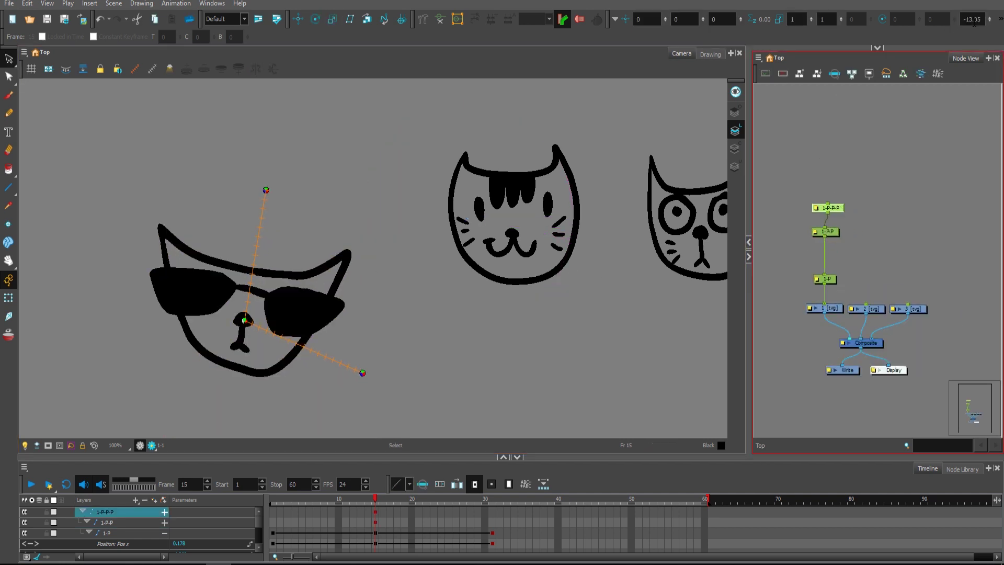
pyautogui.click(835, 231)
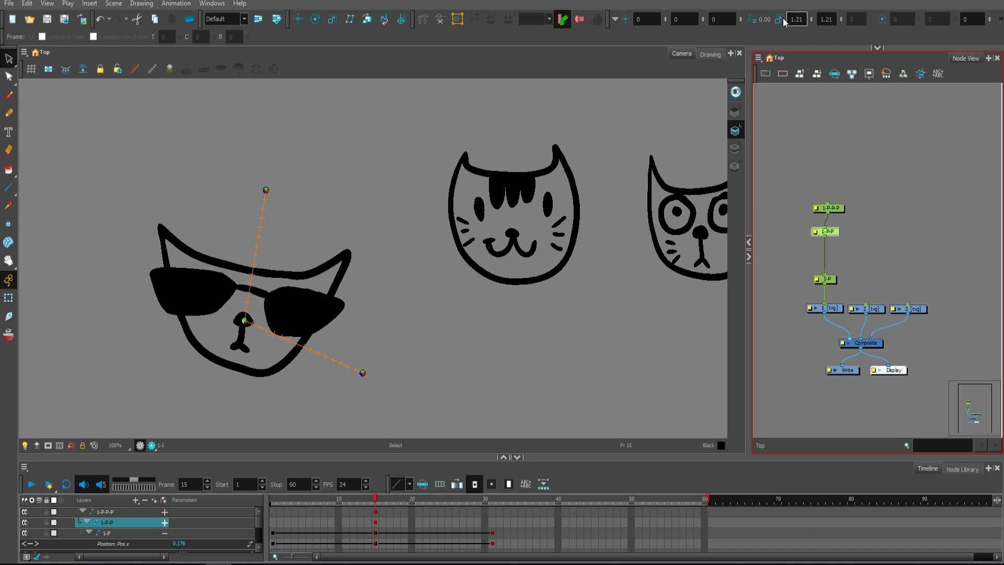
# - Compare the transformation values on pegs 1-P, 1-P-P and 1-P-P-P, and collapse the parameters of 1-P
pyautogui.click(826, 279)
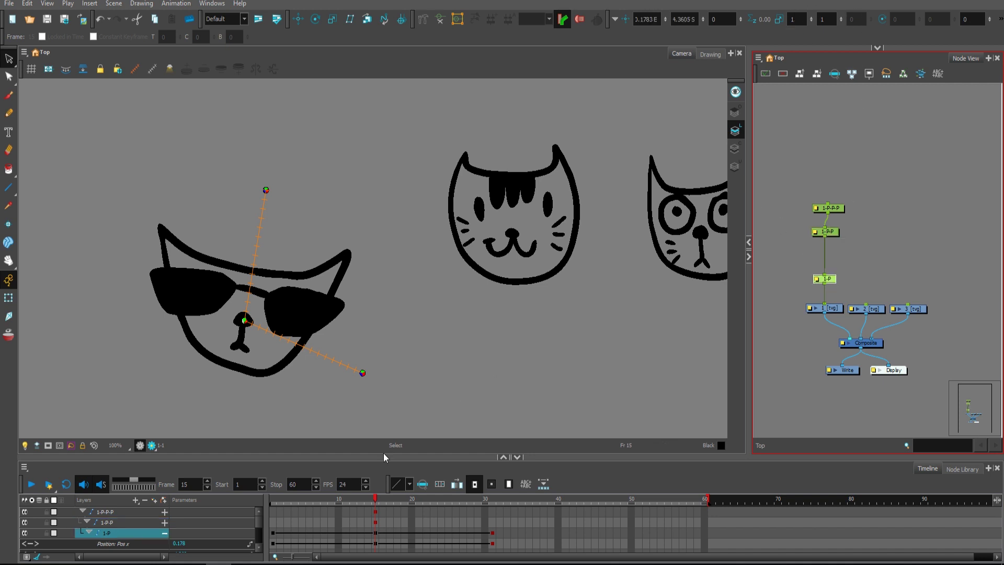
pyautogui.click(164, 534)
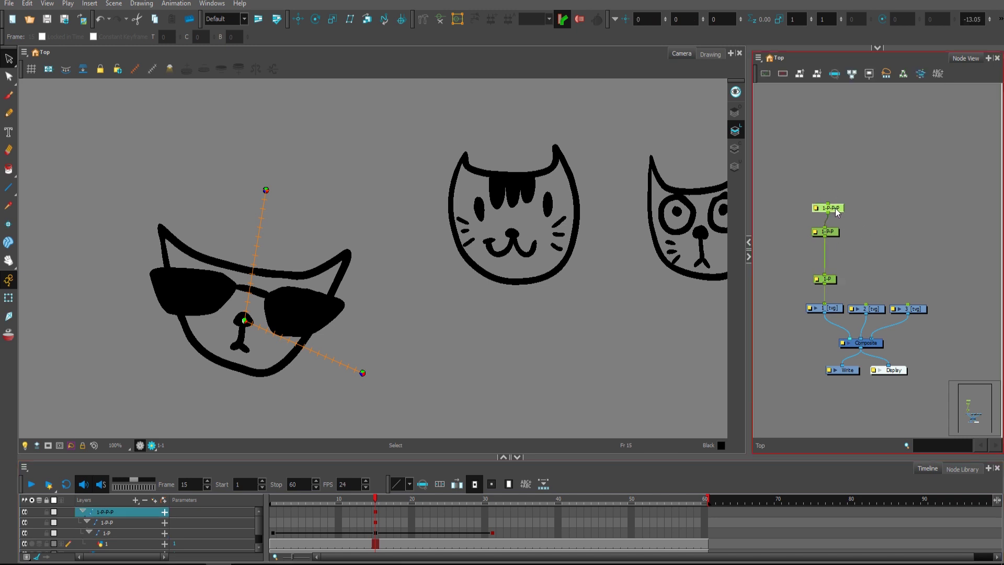
pyautogui.click(831, 231)
pyautogui.click(834, 279)
pyautogui.click(833, 232)
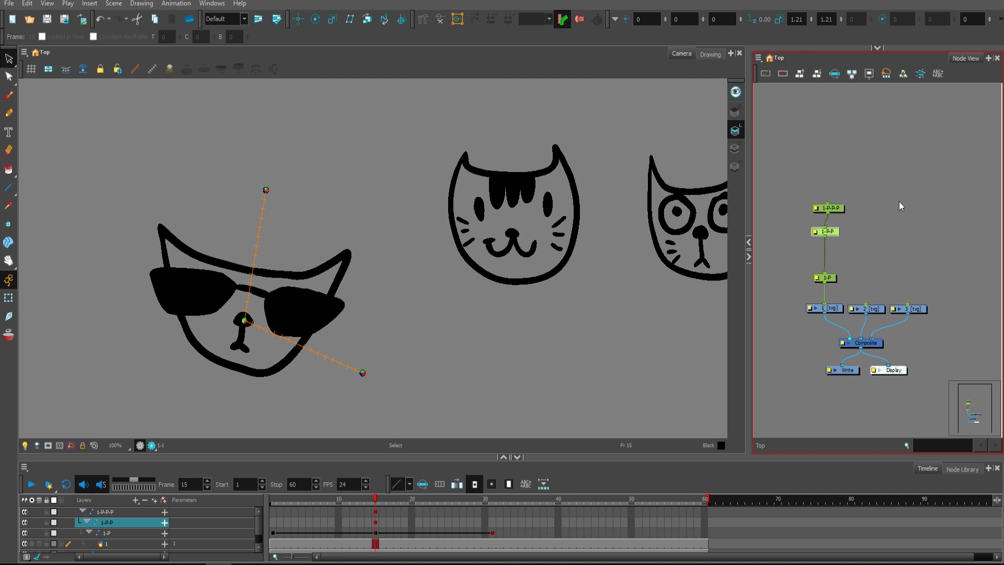
# - Reset the transformations on pegs 1-P-P and 1-P-P-P, and delete both pegs
pyautogui.hotkey('shift', 'r')
pyautogui.hotkey('shift', 'r')
pyautogui.click(837, 207)
pyautogui.hotkey('shift', 'r')
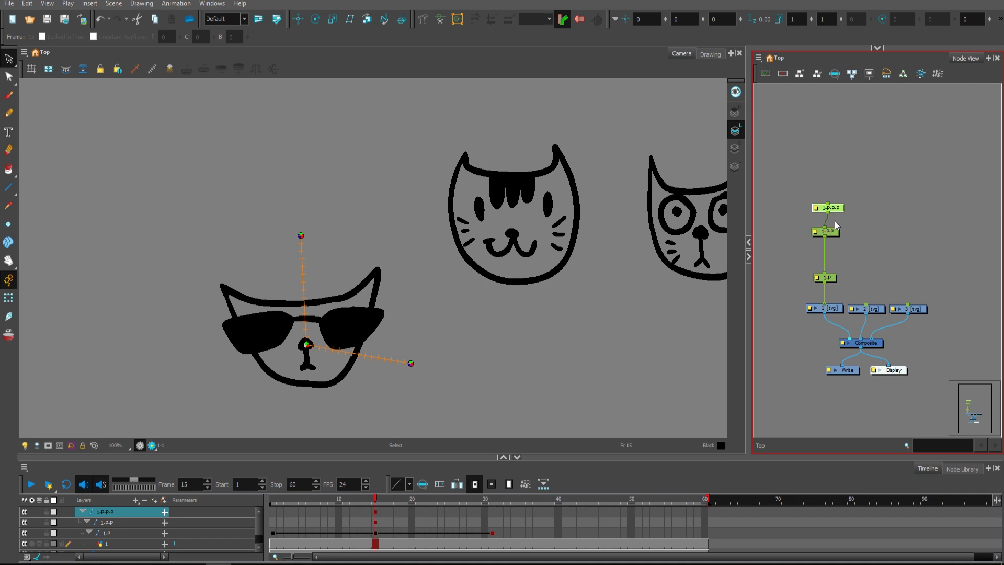
pyautogui.moveTo(872, 182); pyautogui.dragTo(772, 253)
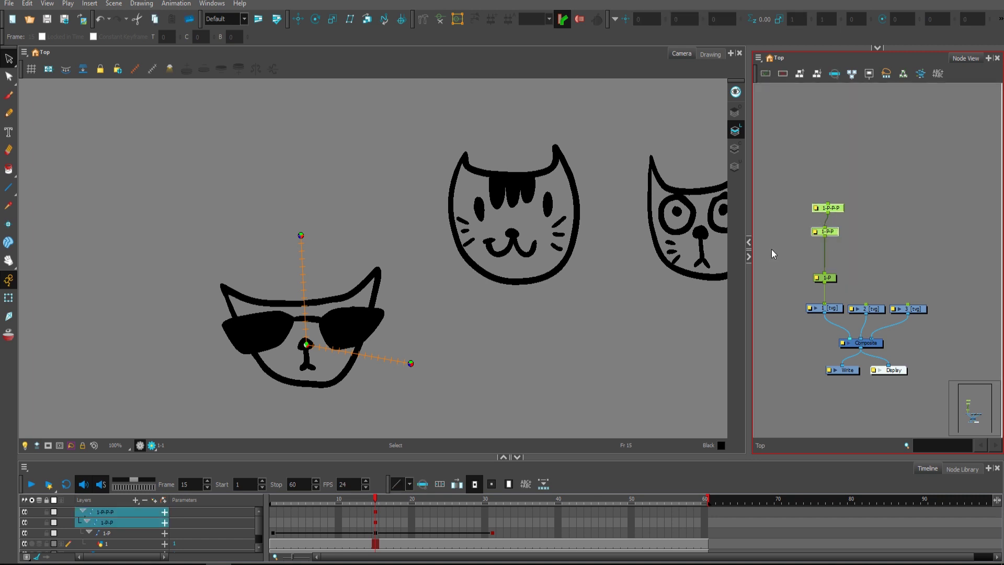
pyautogui.press('Delete')
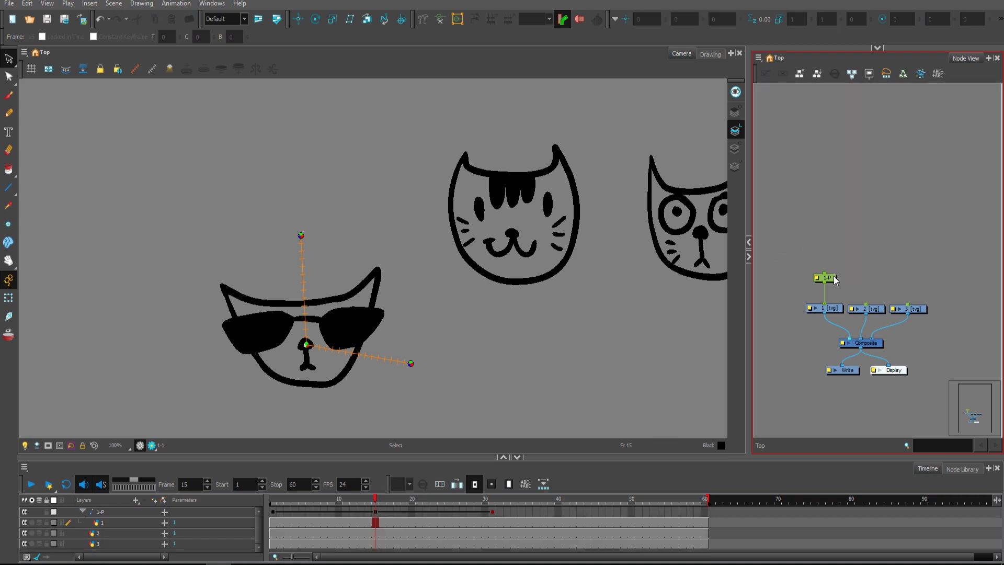
# - At frame 8, move the middle control point of the 1-P motion path to about 0.8 W, 3.63 S with the Transform tool
pyautogui.click(833, 278)
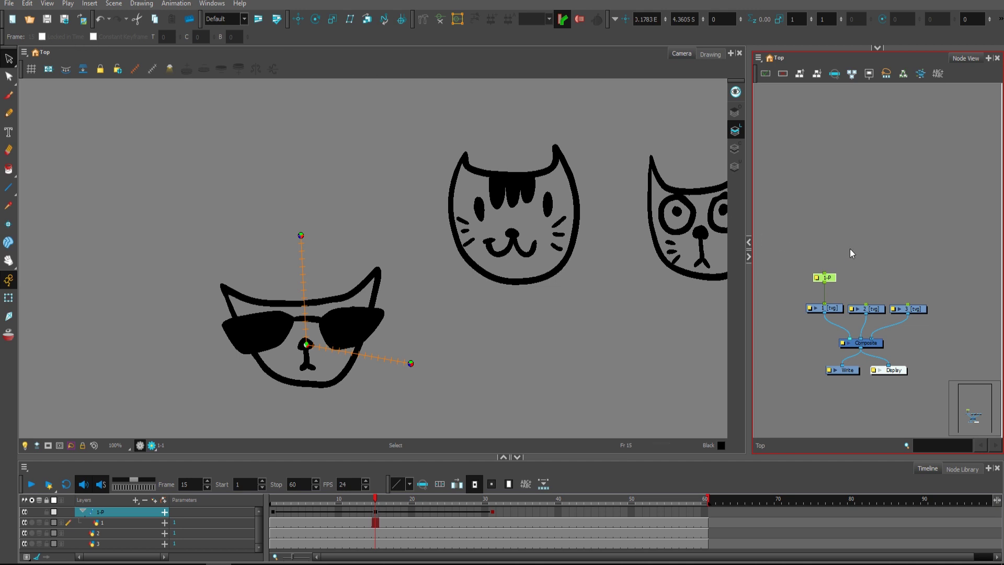
pyautogui.scroll(-2, 529, 265)
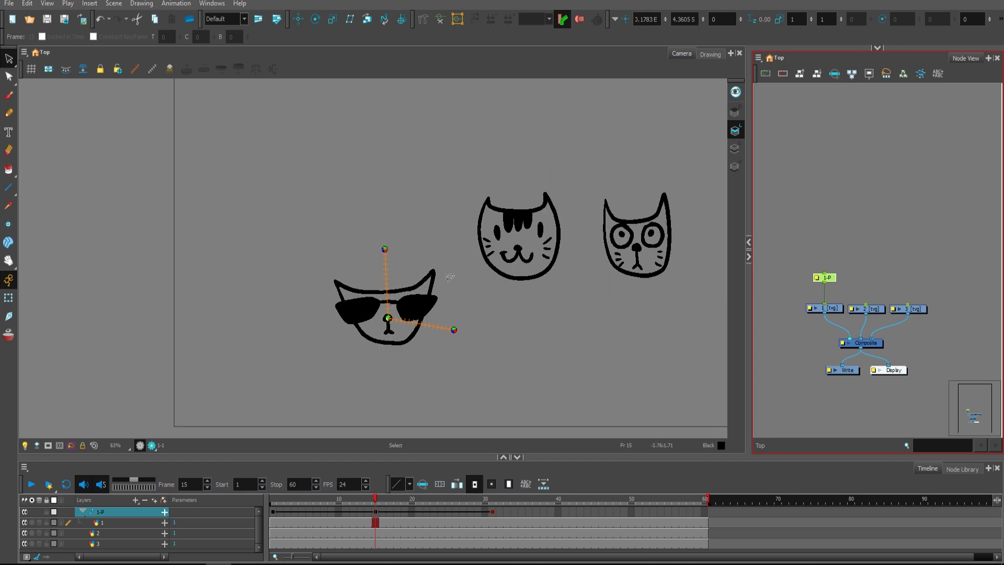
pyautogui.scroll(2, 438, 279)
pyautogui.click(821, 259)
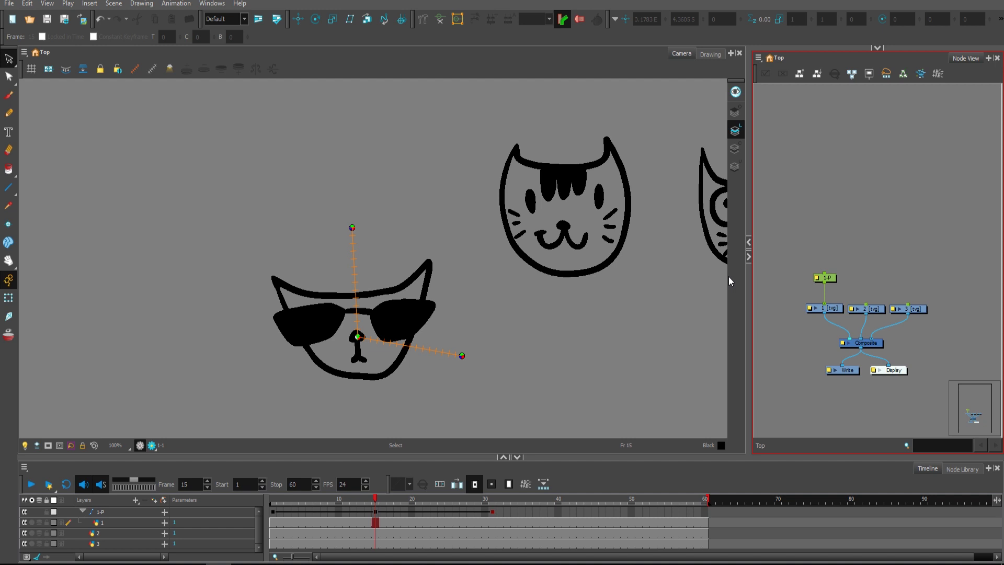
pyautogui.hotkey('shift', 't')
pyautogui.moveTo(348, 501); pyautogui.dragTo(325, 501)
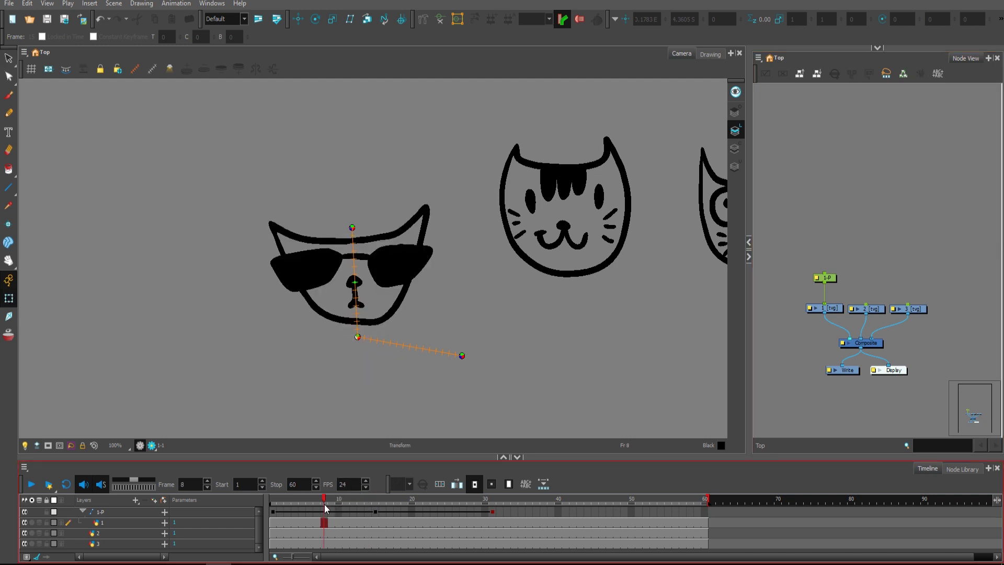
pyautogui.moveTo(358, 338)
pyautogui.mouseDown()
pyautogui.moveTo(408, 344)
pyautogui.moveTo(383, 337)
pyautogui.moveTo(347, 259)
pyautogui.moveTo(336, 291)
pyautogui.moveTo(399, 303)
pyautogui.moveTo(486, 270)
pyautogui.moveTo(329, 322)
pyautogui.mouseUp()
pyautogui.scroll(3, 348, 270)
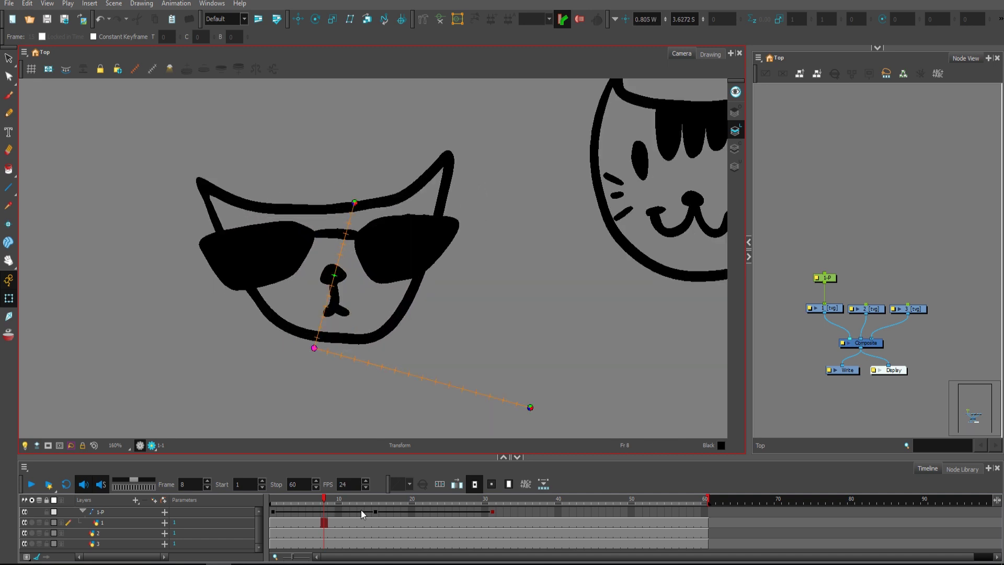
# - Check the peg's keyframe at frame 15, and from frame 7 move the middle control point to about 0.23 W, 3.09 S
pyautogui.click(374, 503)
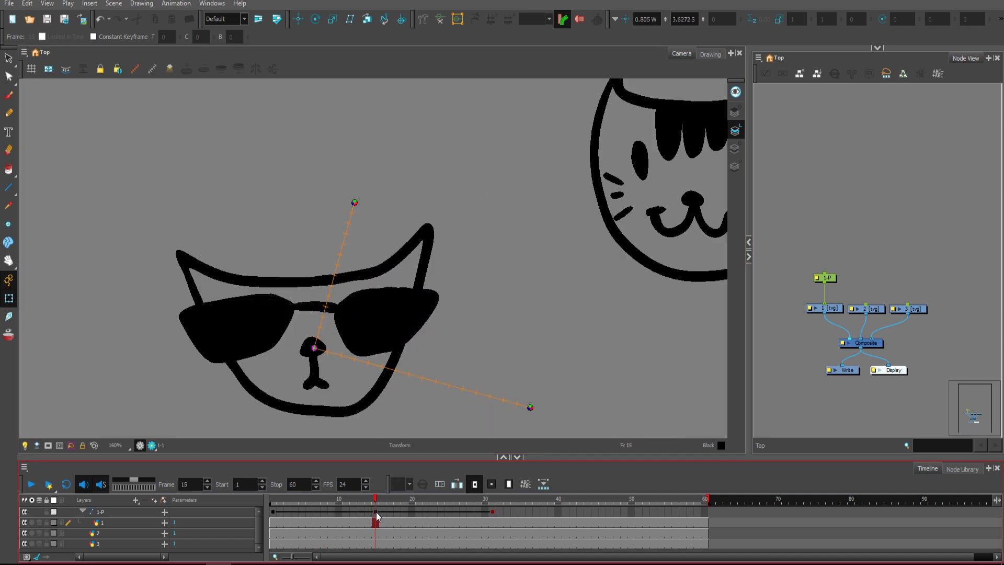
pyautogui.click(374, 510)
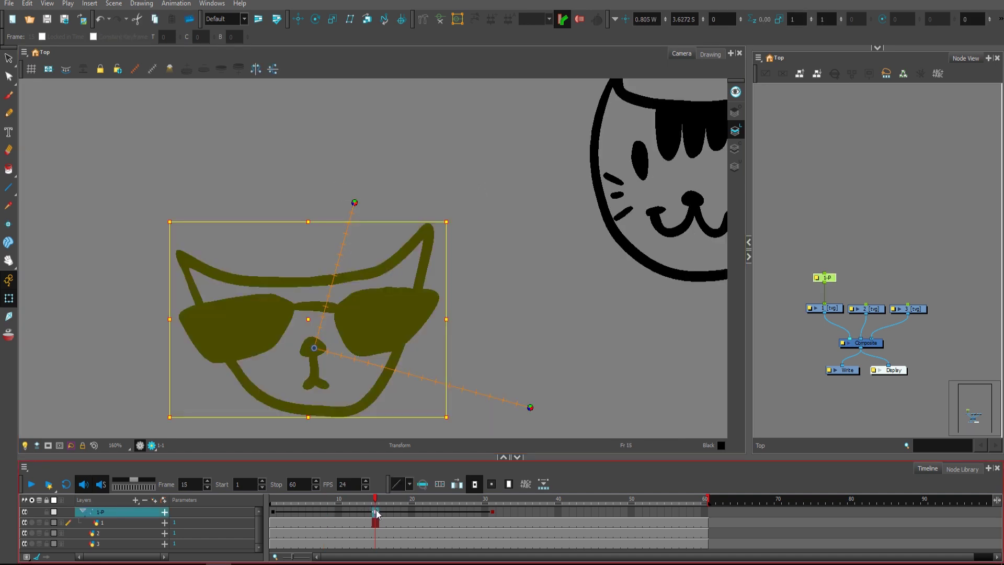
pyautogui.click(317, 502)
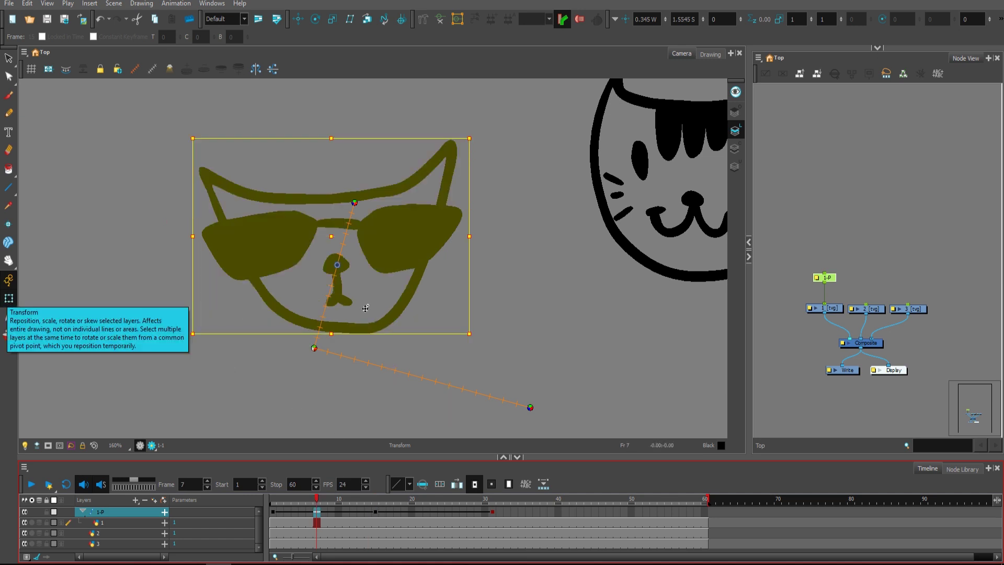
pyautogui.click(825, 184)
pyautogui.moveTo(314, 348)
pyautogui.mouseDown()
pyautogui.moveTo(499, 309)
pyautogui.moveTo(345, 331)
pyautogui.moveTo(526, 272)
pyautogui.moveTo(344, 327)
pyautogui.mouseUp()
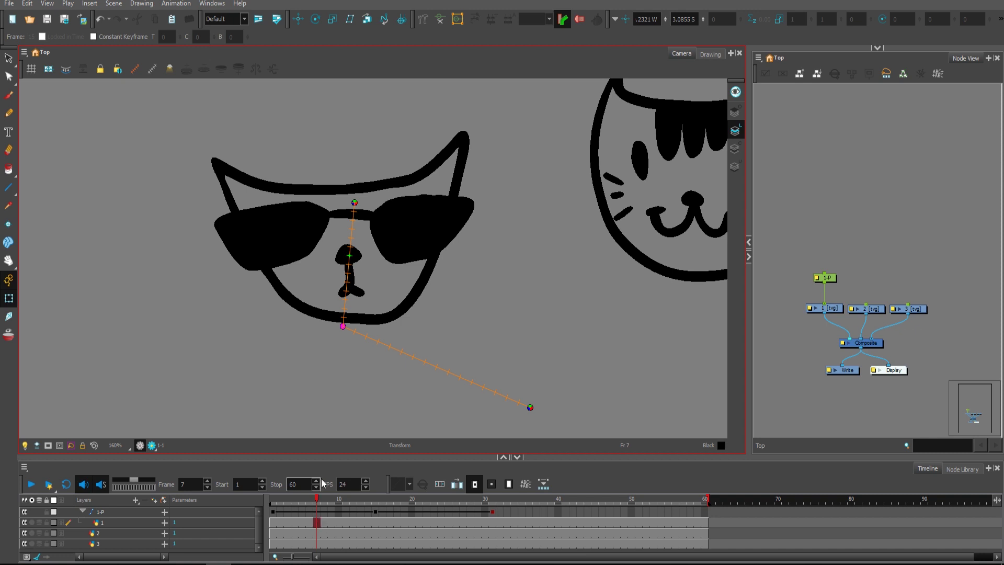
pyautogui.scroll(-4, 361, 317)
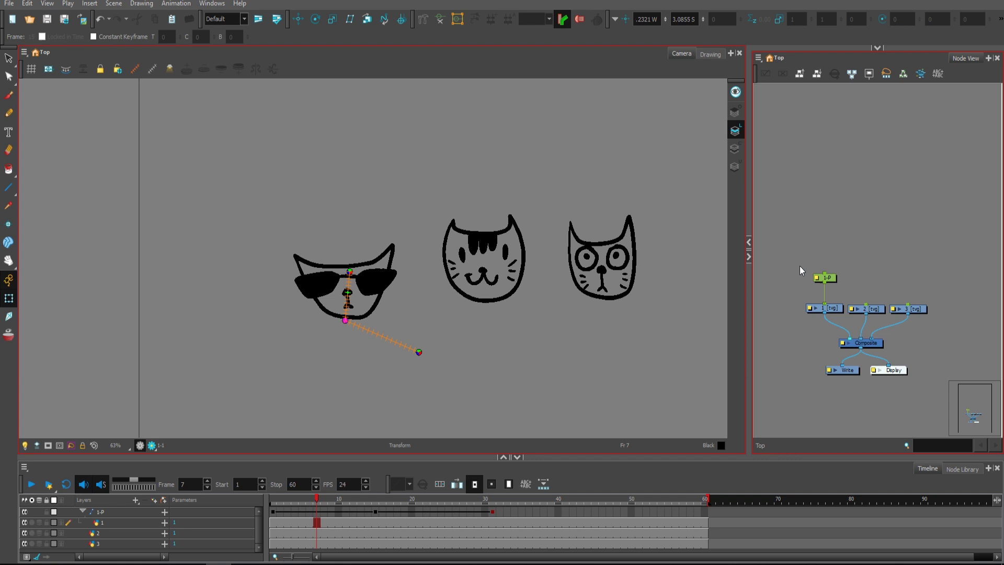
# - Set the position mode of peg 1-P to 3D Path in its layer properties
pyautogui.click(819, 281)
pyautogui.doubleClick(818, 280)
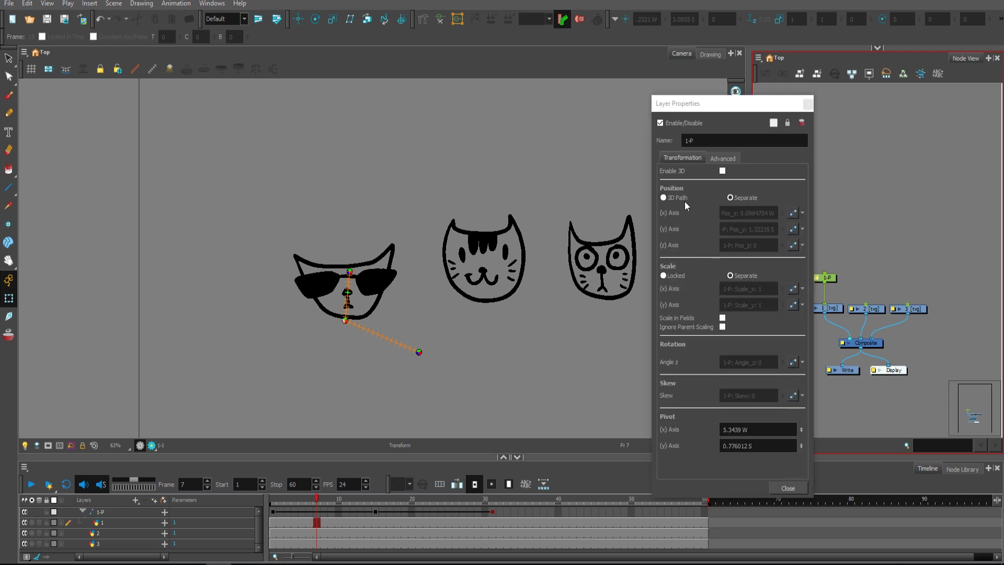
pyautogui.click(664, 197)
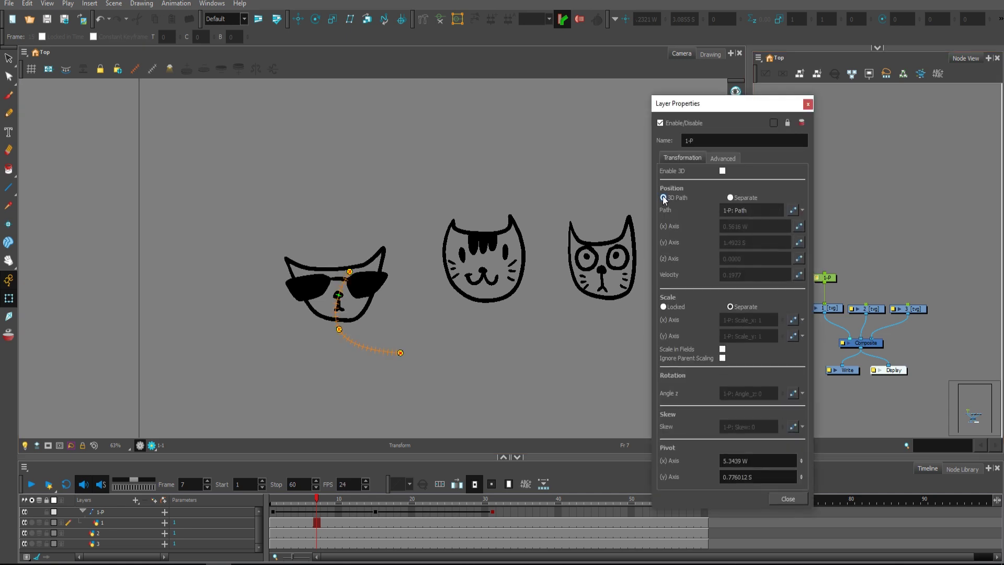
pyautogui.click(808, 104)
# - Move the middle control point of the 3D path to about 0.48 W, 3.35 S and turn off Locked in Time for it
pyautogui.scroll(4, 393, 323)
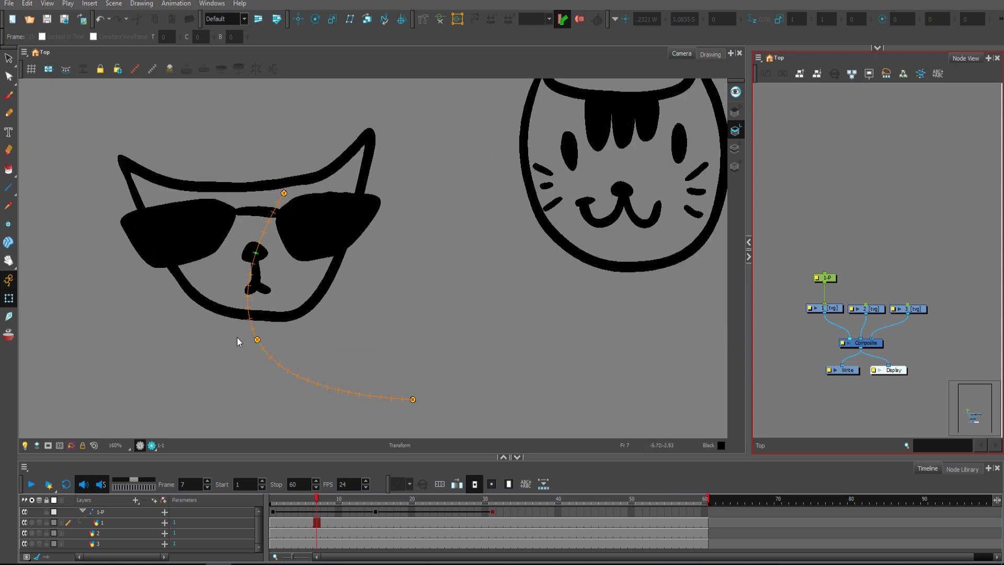
pyautogui.moveTo(256, 341)
pyautogui.mouseDown()
pyautogui.moveTo(293, 329)
pyautogui.moveTo(261, 331)
pyautogui.mouseUp()
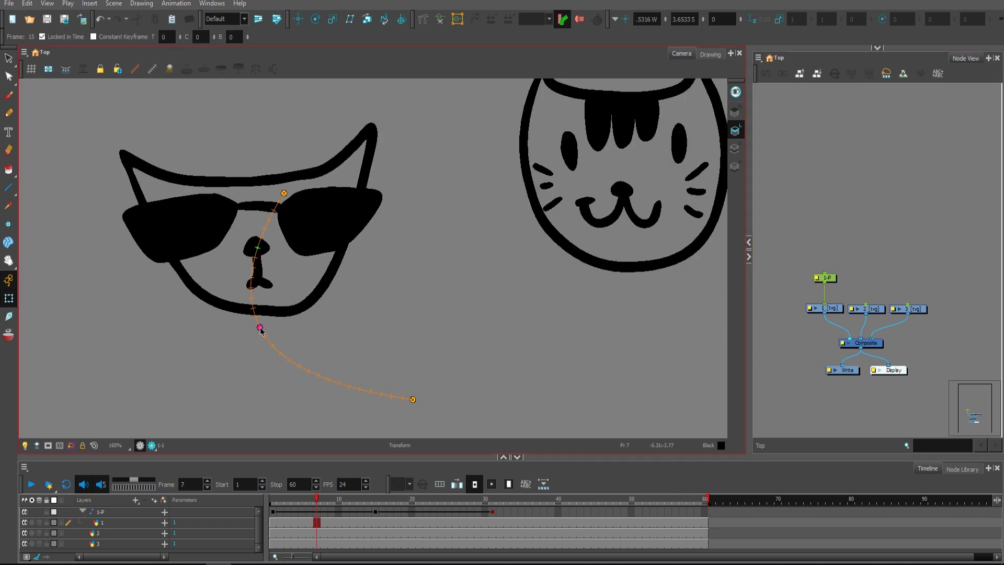
pyautogui.click(41, 37)
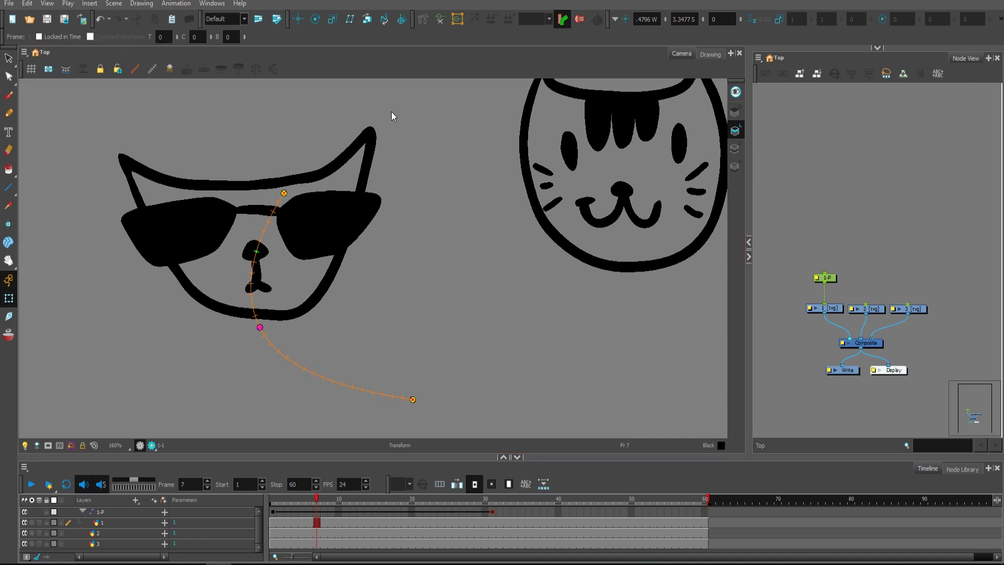
# - Switch peg 1-P to Separate position to check Locked in Time for its middle control point, and return it to 3D Path
pyautogui.doubleClick(816, 281)
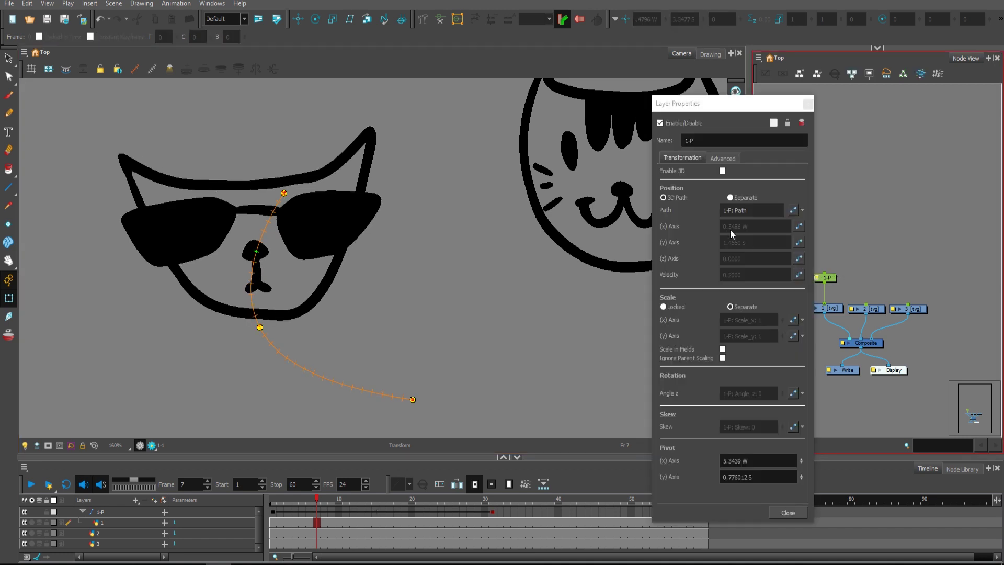
pyautogui.click(730, 199)
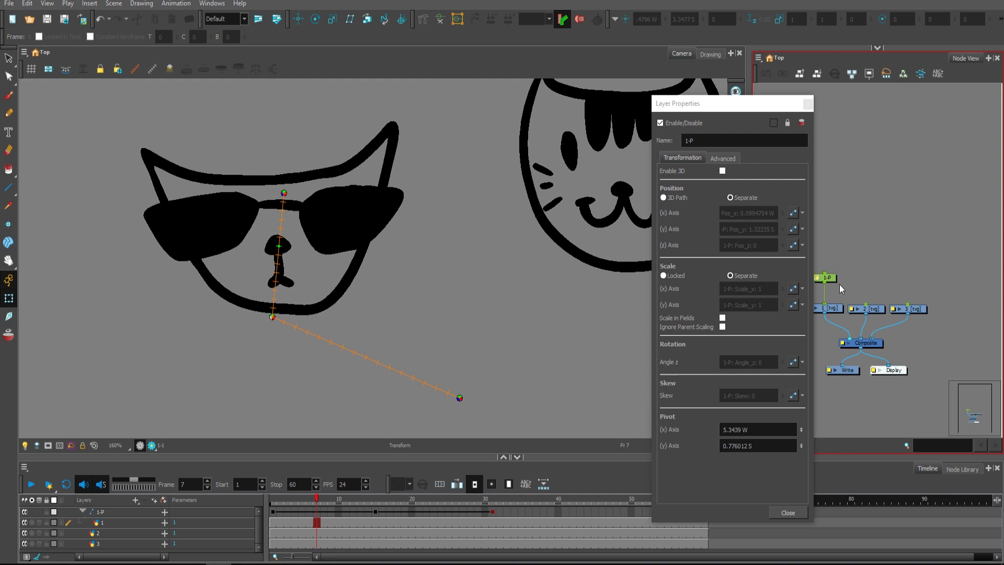
pyautogui.click(271, 317)
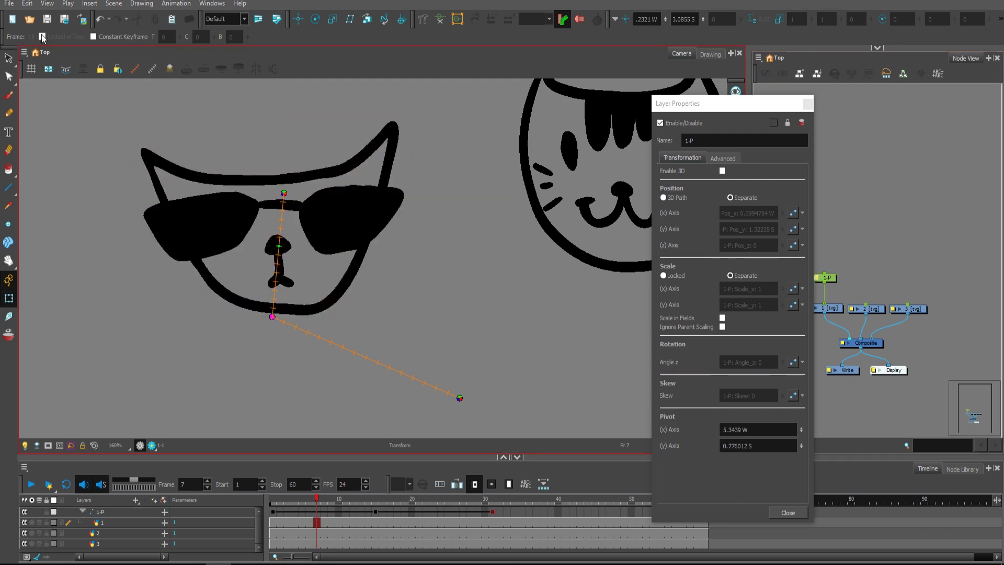
pyautogui.click(664, 198)
pyautogui.click(807, 104)
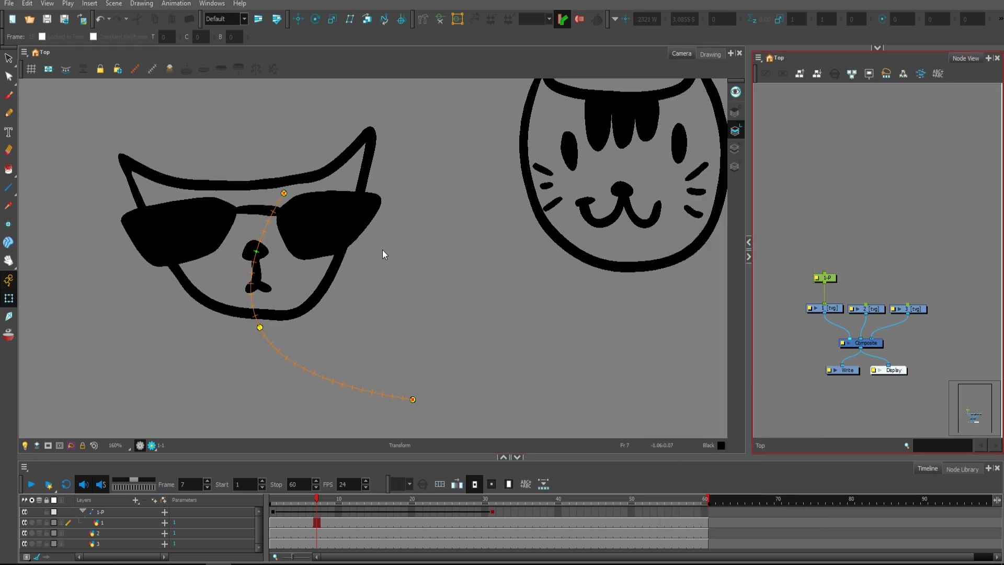
# - Move the unlocked path point to about 0.92 W, 3.2 S, scrub through the motion, and shift the point again from frame 7
pyautogui.click(260, 327)
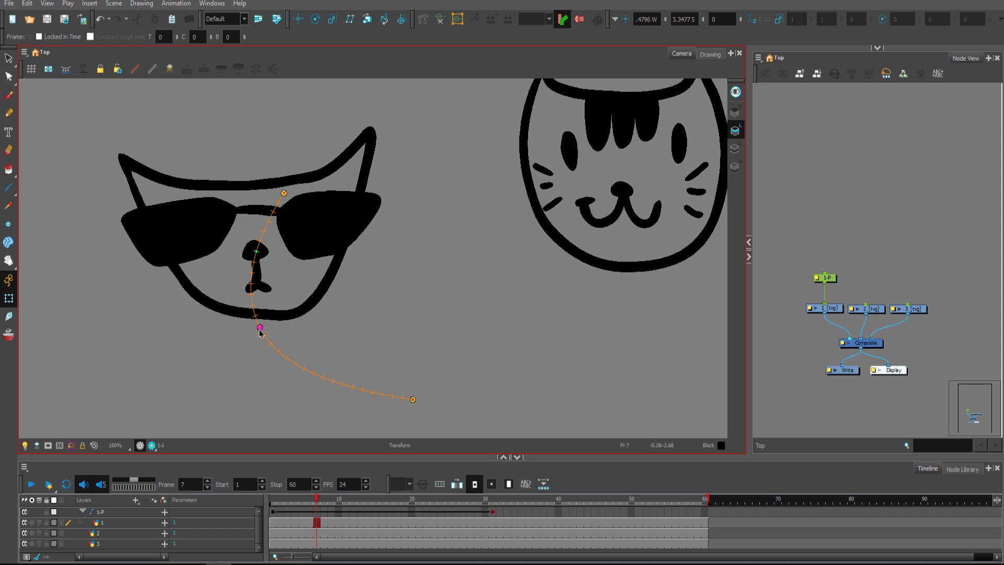
pyautogui.moveTo(261, 331)
pyautogui.mouseDown()
pyautogui.moveTo(312, 387)
pyautogui.moveTo(355, 405)
pyautogui.moveTo(238, 320)
pyautogui.moveTo(316, 392)
pyautogui.moveTo(363, 397)
pyautogui.moveTo(268, 392)
pyautogui.moveTo(190, 306)
pyautogui.moveTo(313, 385)
pyautogui.moveTo(268, 289)
pyautogui.moveTo(214, 282)
pyautogui.moveTo(312, 357)
pyautogui.moveTo(278, 366)
pyautogui.moveTo(256, 288)
pyautogui.moveTo(209, 292)
pyautogui.moveTo(339, 369)
pyautogui.moveTo(343, 209)
pyautogui.moveTo(215, 195)
pyautogui.moveTo(239, 328)
pyautogui.moveTo(386, 344)
pyautogui.moveTo(239, 322)
pyautogui.mouseUp()
pyautogui.moveTo(302, 512); pyautogui.dragTo(332, 511)
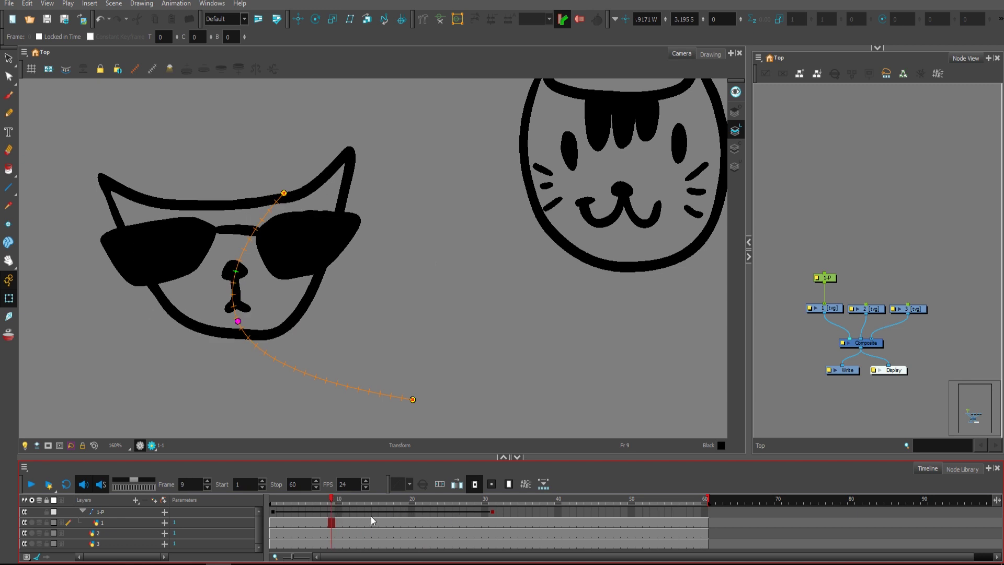
pyautogui.scroll(-3, 297, 309)
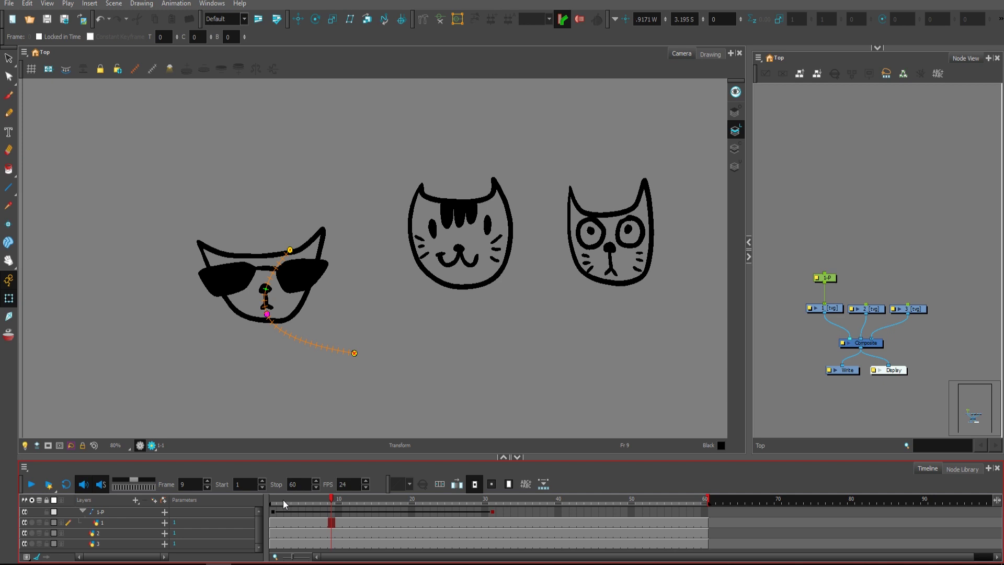
pyautogui.moveTo(294, 510); pyautogui.dragTo(366, 497)
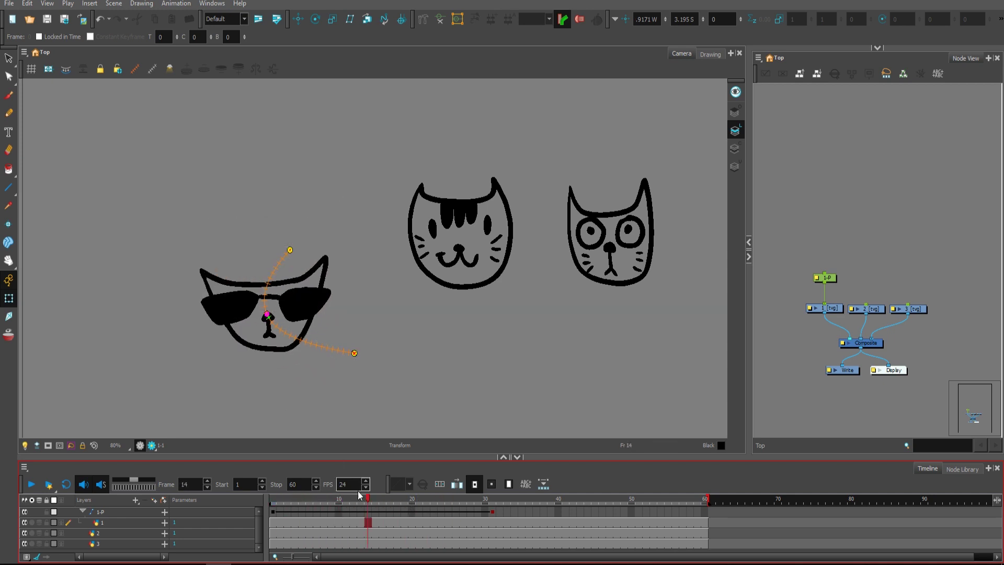
pyautogui.moveTo(289, 502); pyautogui.dragTo(317, 500)
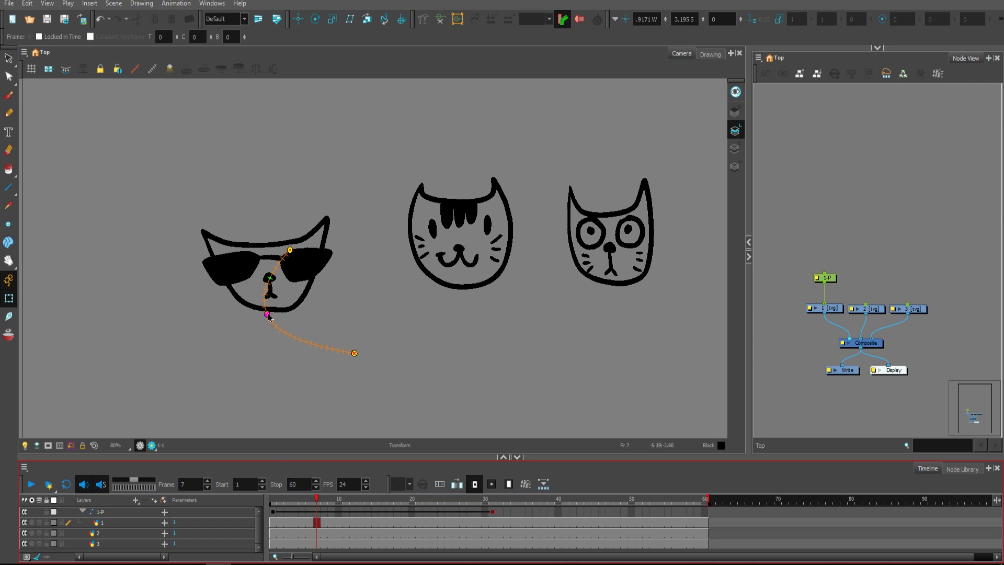
pyautogui.moveTo(267, 314); pyautogui.dragTo(293, 273)
# - Replace the animated peg with a fresh peg above drawing 1, and activate the Translate tool on it
pyautogui.press('Delete')
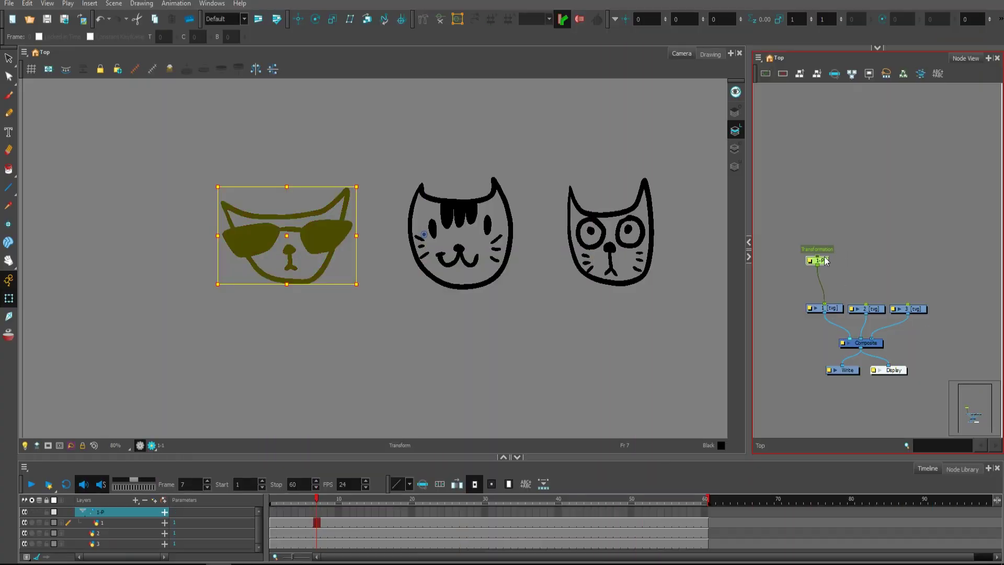
pyautogui.moveTo(824, 261); pyautogui.dragTo(833, 255)
pyautogui.hotkey('alt', '2')
pyautogui.click(289, 236)
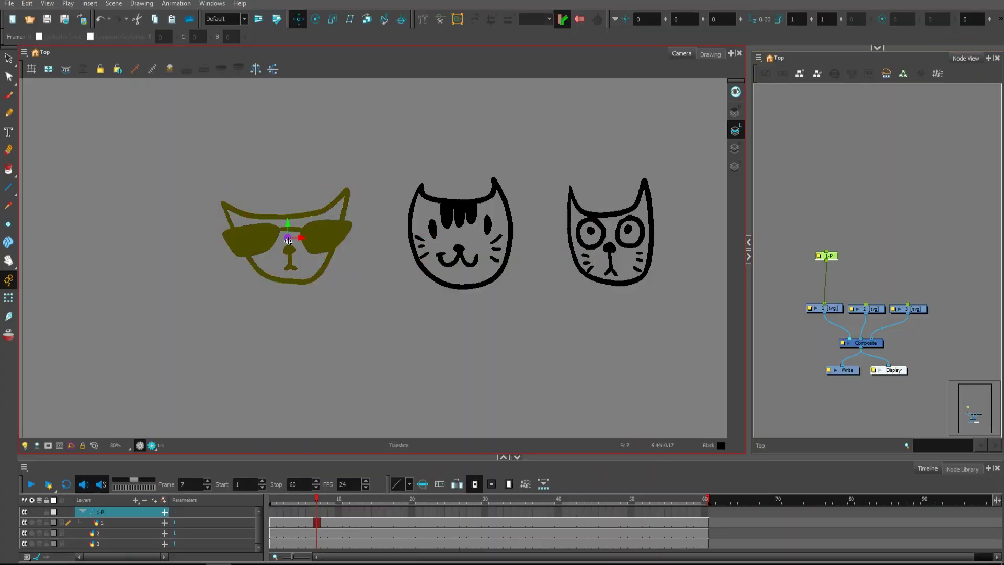
# - From frame 1, duplicate peg 1-P, attach the copy above drawing 2, and place the copy's pivot at the middle cat's centre
pyautogui.click(273, 513)
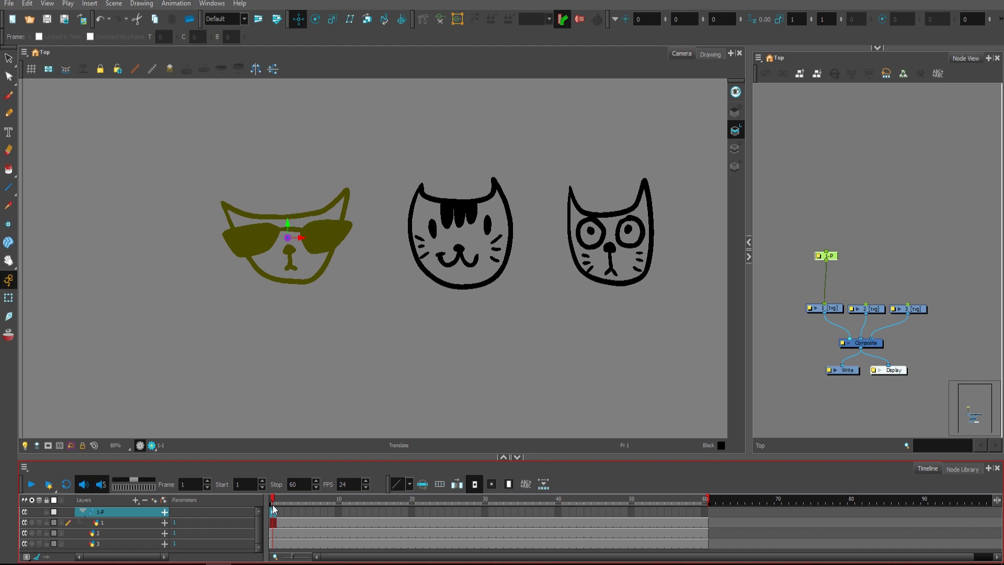
pyautogui.click(824, 294)
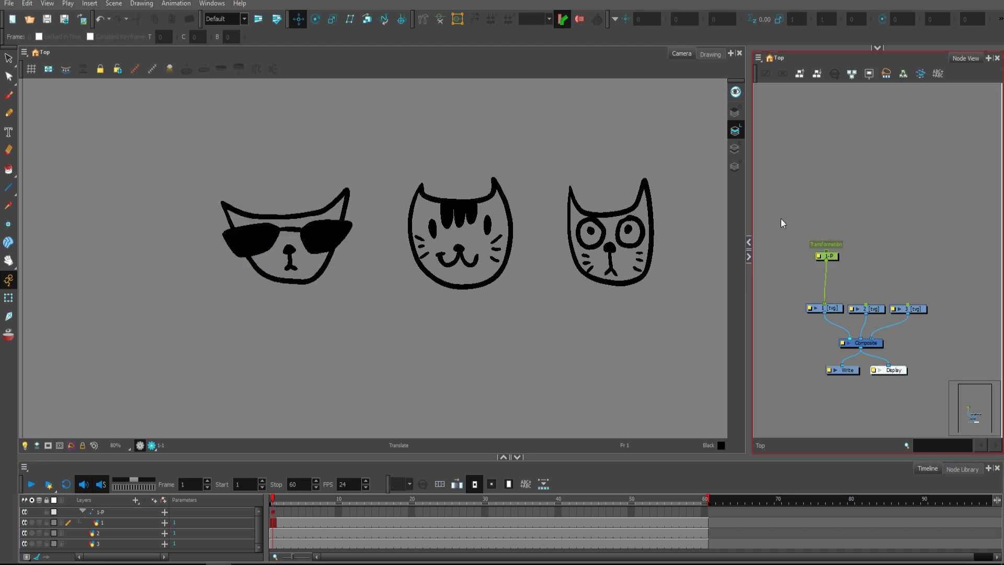
pyautogui.click(105, 513)
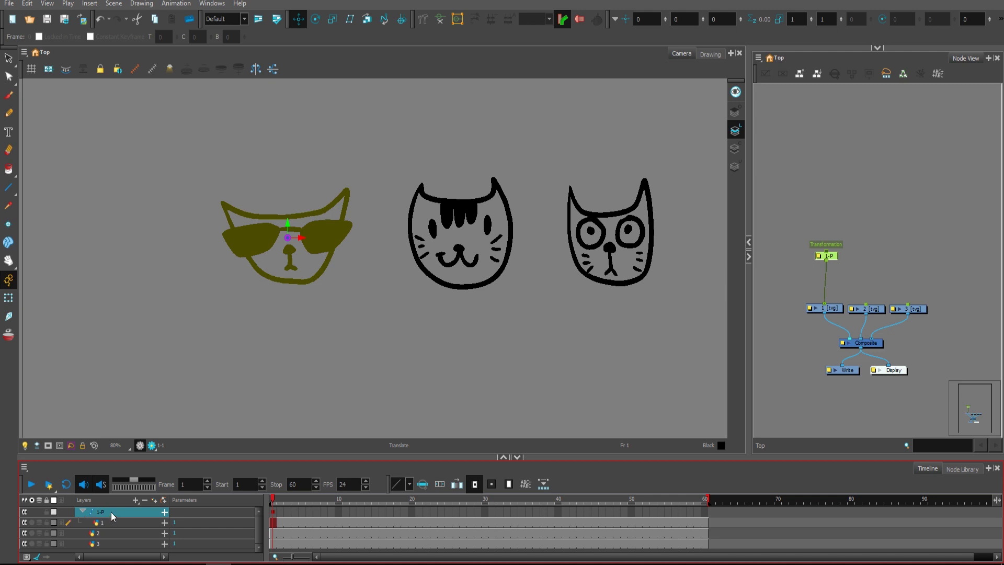
pyautogui.rightClick(112, 516)
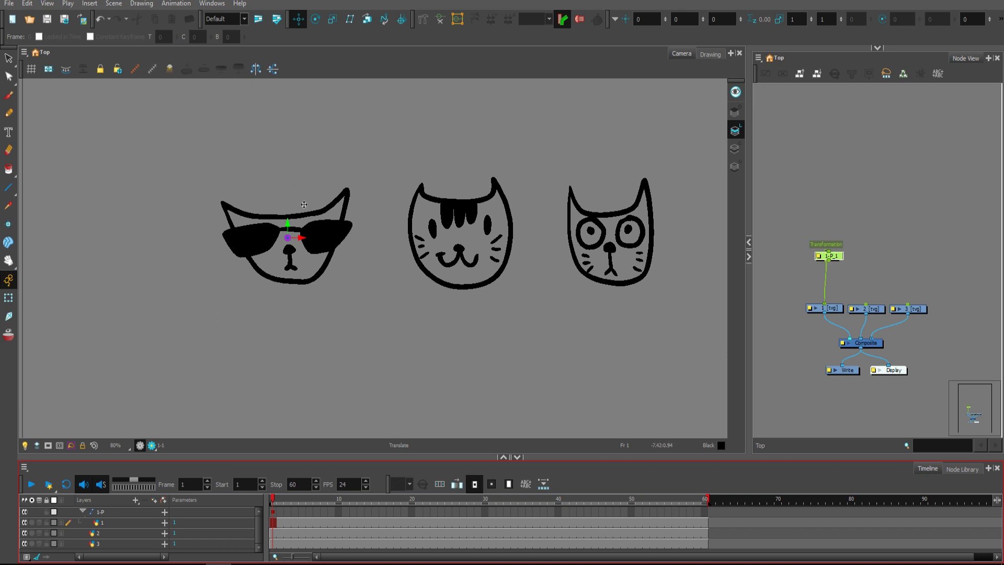
pyautogui.moveTo(846, 256); pyautogui.dragTo(889, 275)
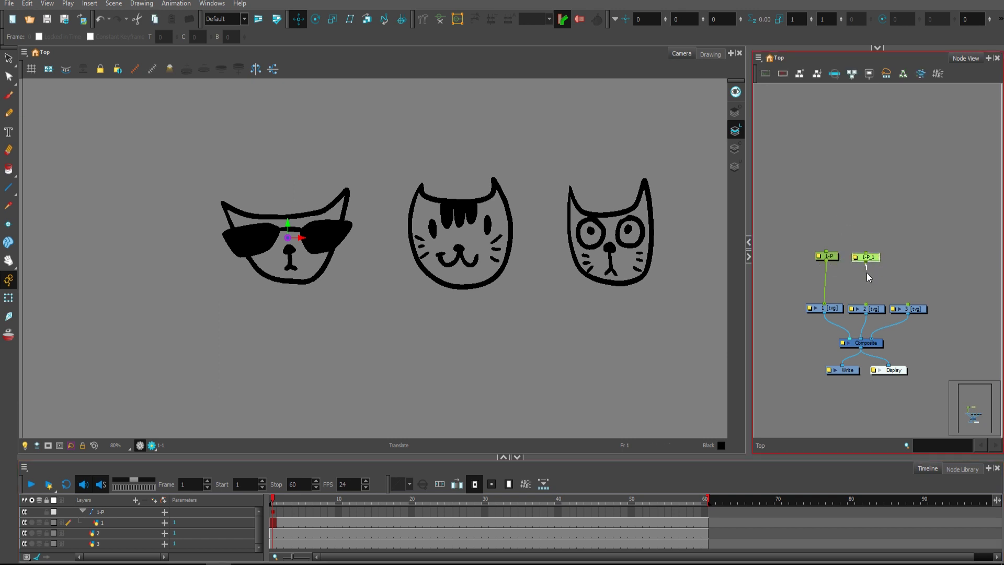
pyautogui.moveTo(866, 309); pyautogui.dragTo(866, 307)
pyautogui.click(843, 263)
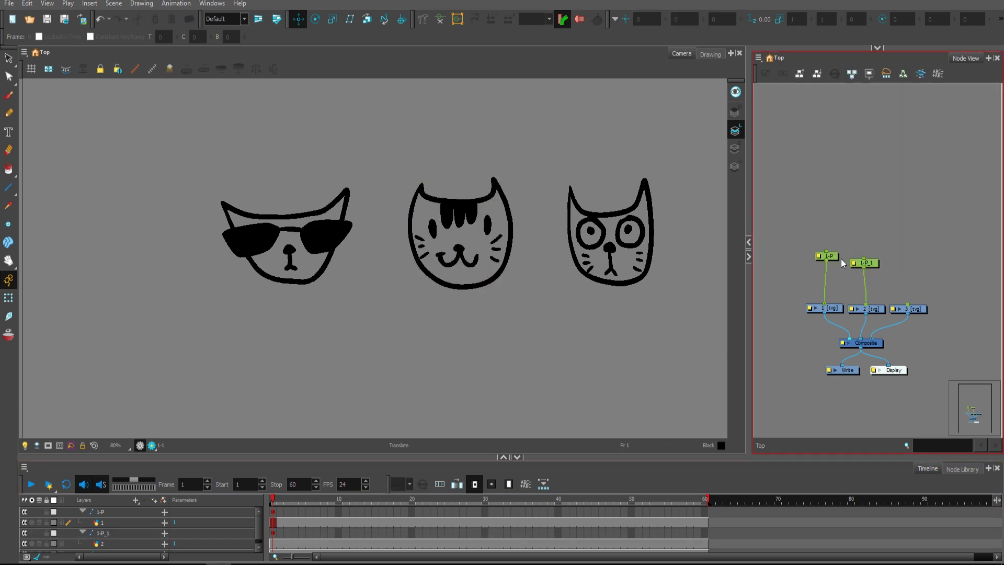
pyautogui.click(870, 265)
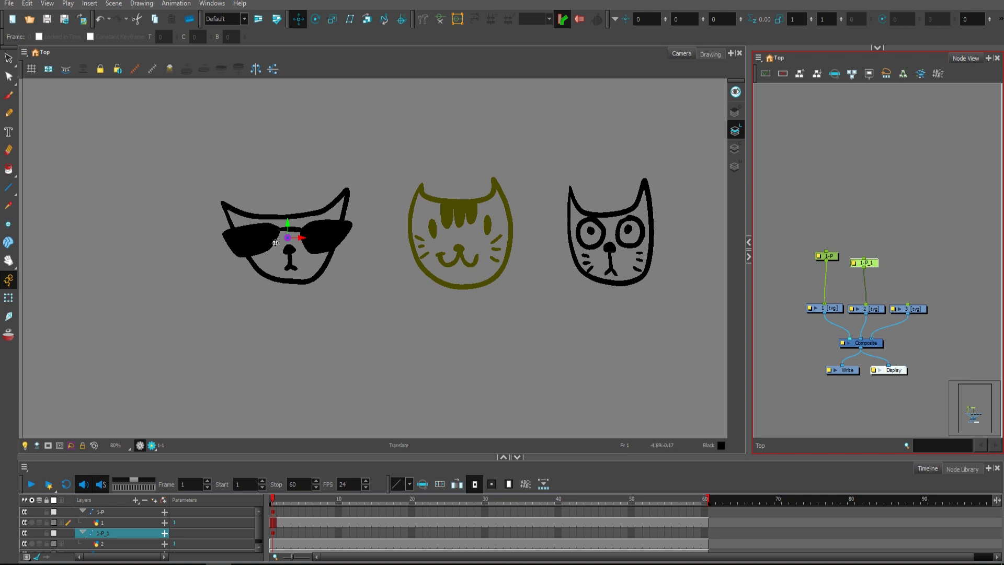
pyautogui.moveTo(287, 240); pyautogui.dragTo(434, 244)
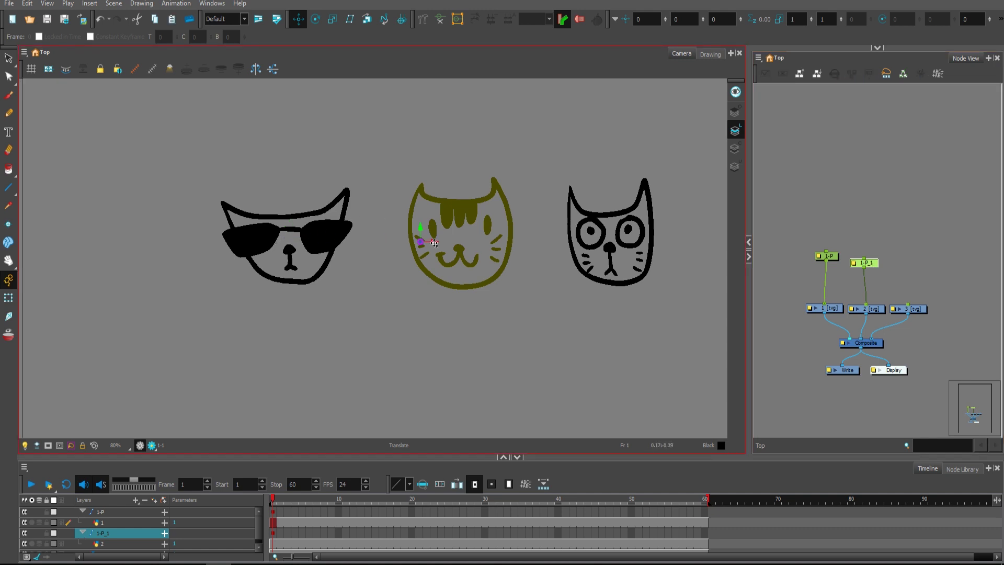
# - Try transforming the sunglasses cat alone with peg 1-P, and undo the change
pyautogui.click(833, 256)
pyautogui.scroll(-2, 392, 358)
pyautogui.moveTo(441, 335); pyautogui.dragTo(398, 337)
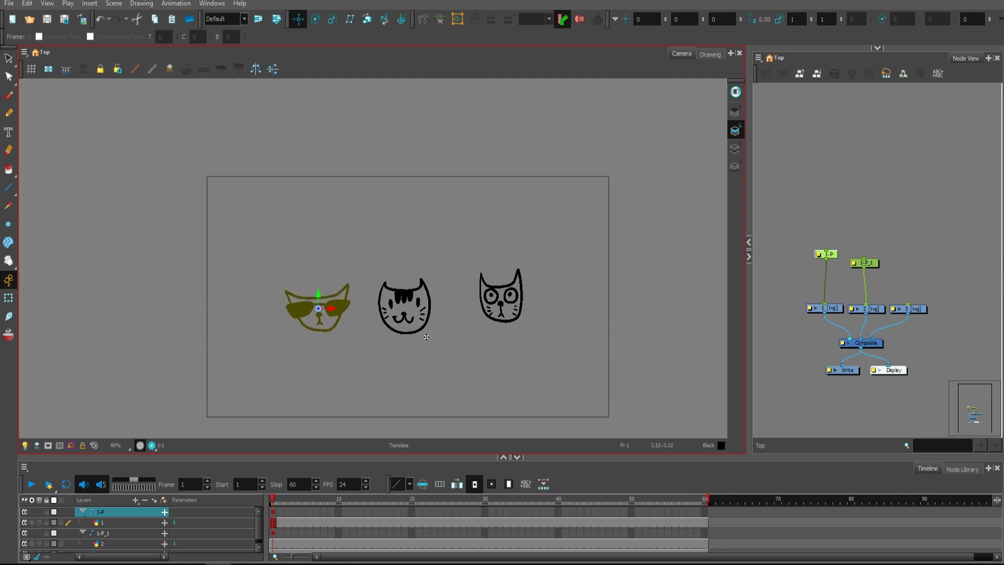
pyautogui.hotkey('alt', '3')
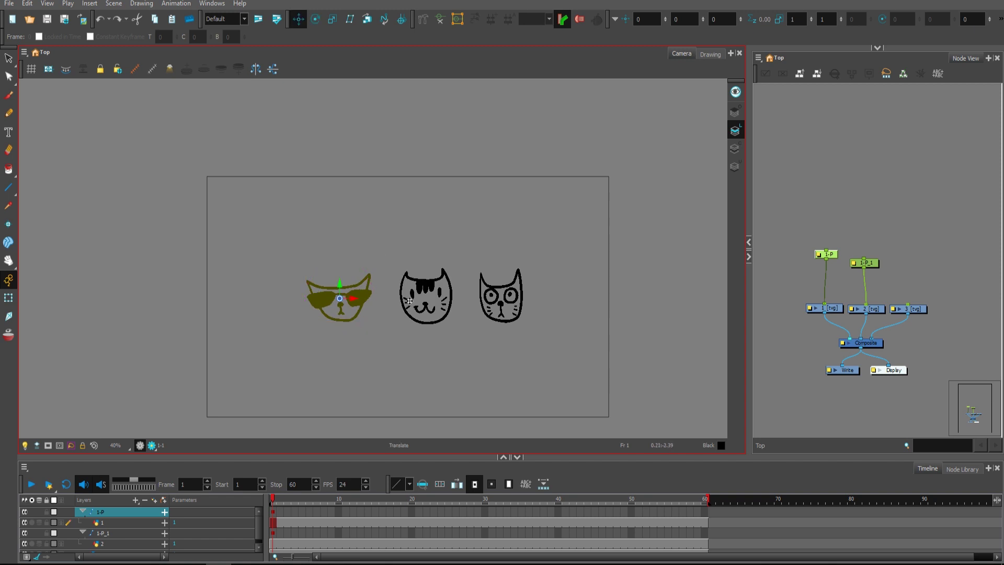
pyautogui.moveTo(409, 301); pyautogui.dragTo(394, 270)
pyautogui.hotkey('ctrl', 'z')
# - Parent peg 1-P_1 to peg 1-P and move the child peg's pivot onto the sunglasses cat
pyautogui.moveTo(826, 259); pyautogui.dragTo(863, 265)
pyautogui.click(873, 263)
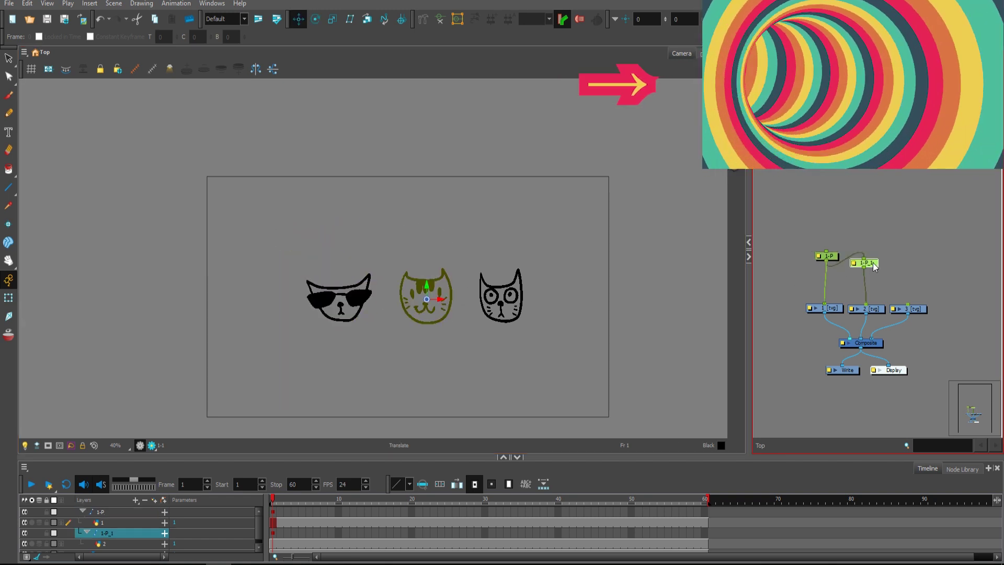
pyautogui.moveTo(426, 299); pyautogui.dragTo(342, 303)
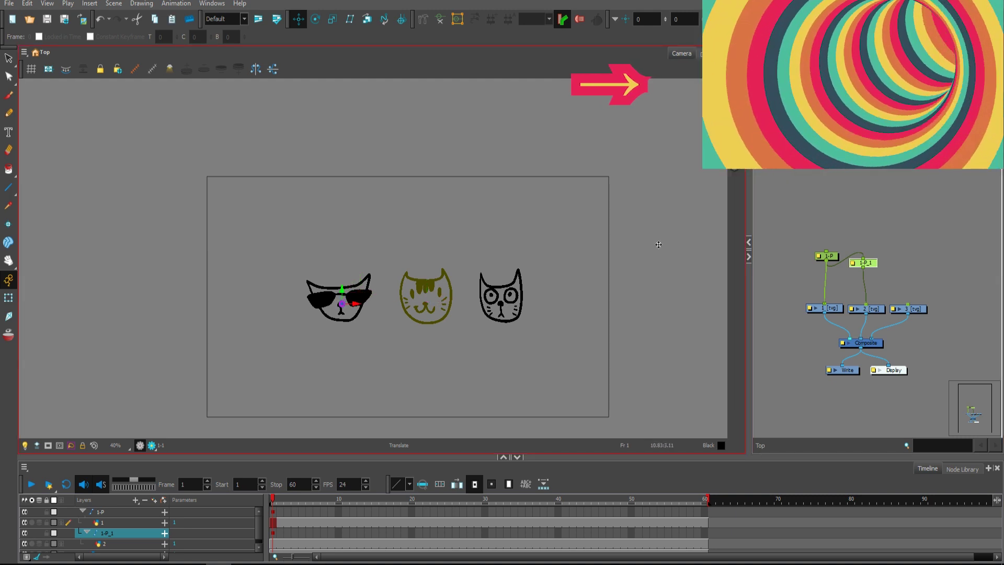
pyautogui.click(844, 259)
pyautogui.click(874, 264)
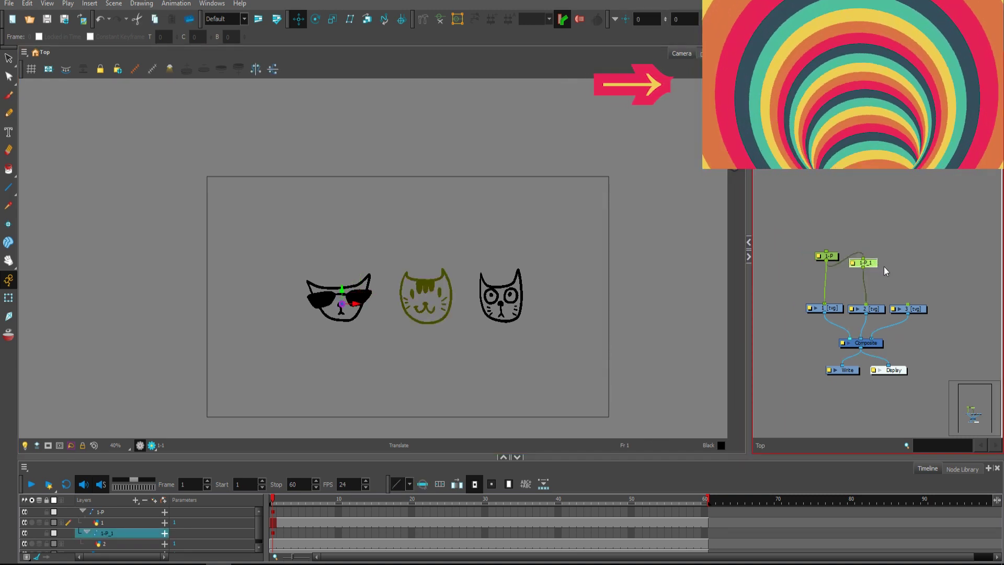
# - Make a copy of peg 1-P_1, attach it above drawing 3, and parent it to peg 1-P_1
pyautogui.rightClick(106, 533)
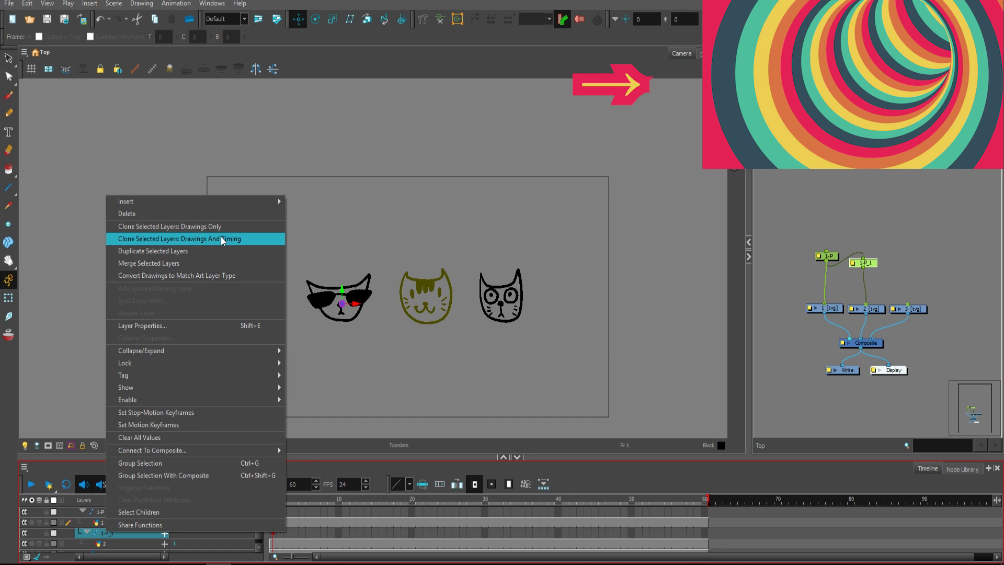
pyautogui.click(221, 241)
pyautogui.moveTo(876, 262); pyautogui.dragTo(918, 280)
# - Try rotating and translating all three cats together from the top peg 1-P
pyautogui.click(832, 255)
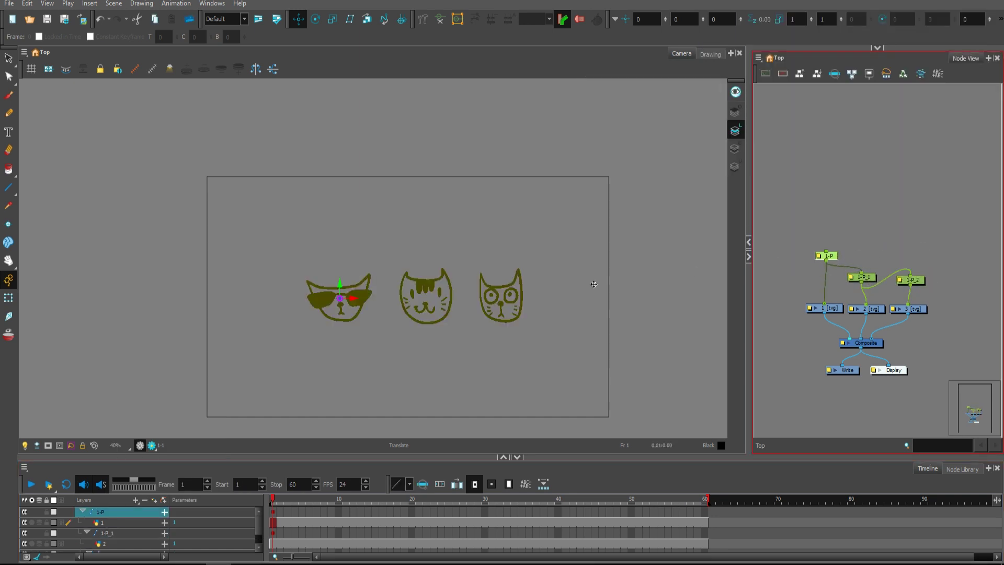
pyautogui.hotkey('alt', '3')
pyautogui.moveTo(533, 313); pyautogui.dragTo(384, 234)
pyautogui.hotkey('ctrl', 'z')
pyautogui.hotkey('alt', '2')
pyautogui.moveTo(446, 296)
pyautogui.mouseDown()
pyautogui.moveTo(532, 296)
pyautogui.moveTo(358, 298)
pyautogui.moveTo(479, 295)
pyautogui.moveTo(504, 273)
pyautogui.moveTo(407, 257)
pyautogui.moveTo(364, 298)
pyautogui.moveTo(435, 334)
pyautogui.moveTo(411, 243)
pyautogui.moveTo(315, 249)
pyautogui.moveTo(298, 282)
pyautogui.moveTo(351, 324)
pyautogui.moveTo(421, 300)
pyautogui.moveTo(399, 231)
pyautogui.moveTo(338, 234)
pyautogui.moveTo(315, 272)
pyautogui.moveTo(361, 312)
pyautogui.moveTo(420, 281)
pyautogui.moveTo(379, 232)
pyautogui.moveTo(319, 261)
pyautogui.moveTo(439, 290)
pyautogui.mouseUp()
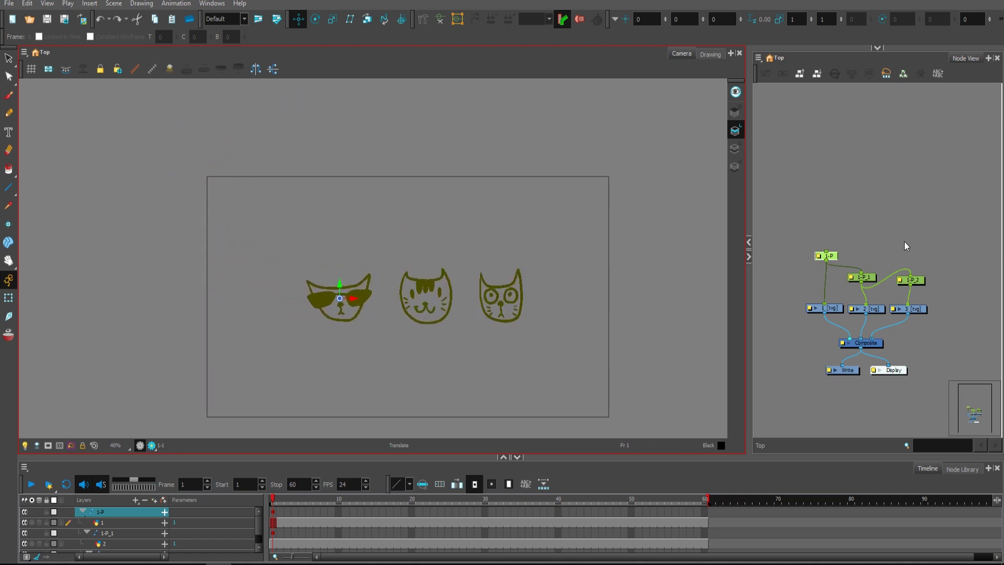
# - Disconnect the three pegs from one another, and disable drawing 3 together with its peg 1-P_2
pyautogui.click(857, 256)
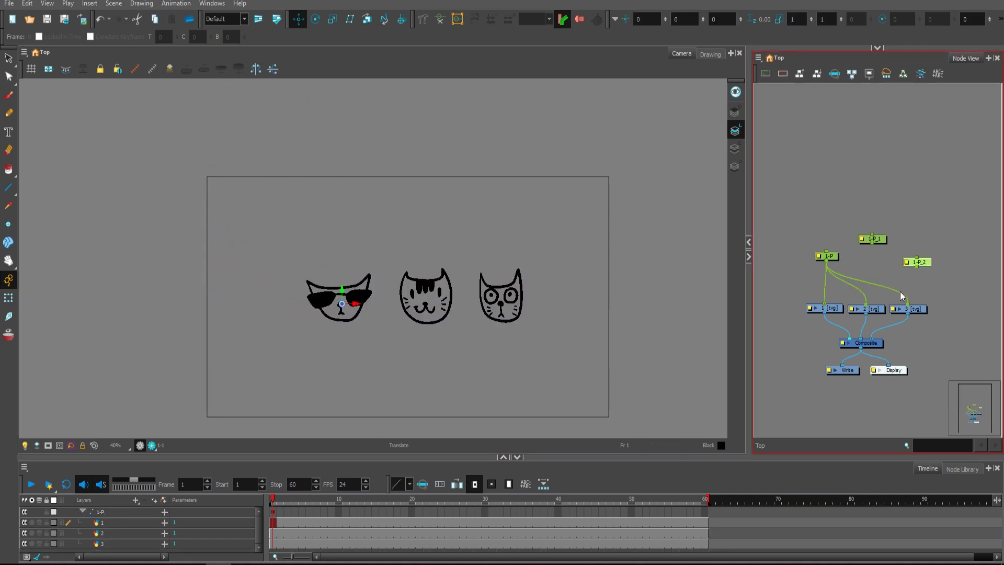
pyautogui.moveTo(901, 292); pyautogui.dragTo(890, 288)
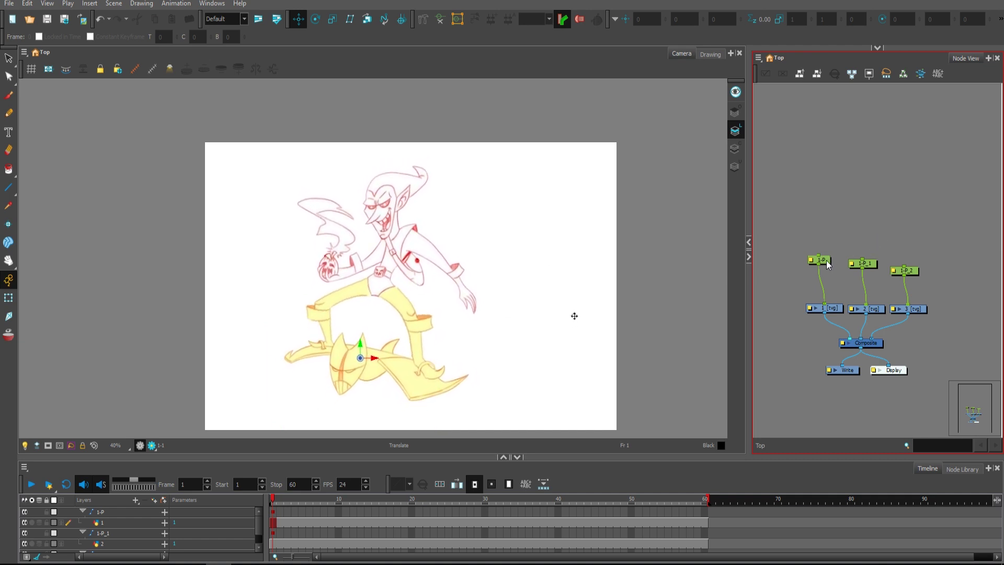
pyautogui.click(905, 307)
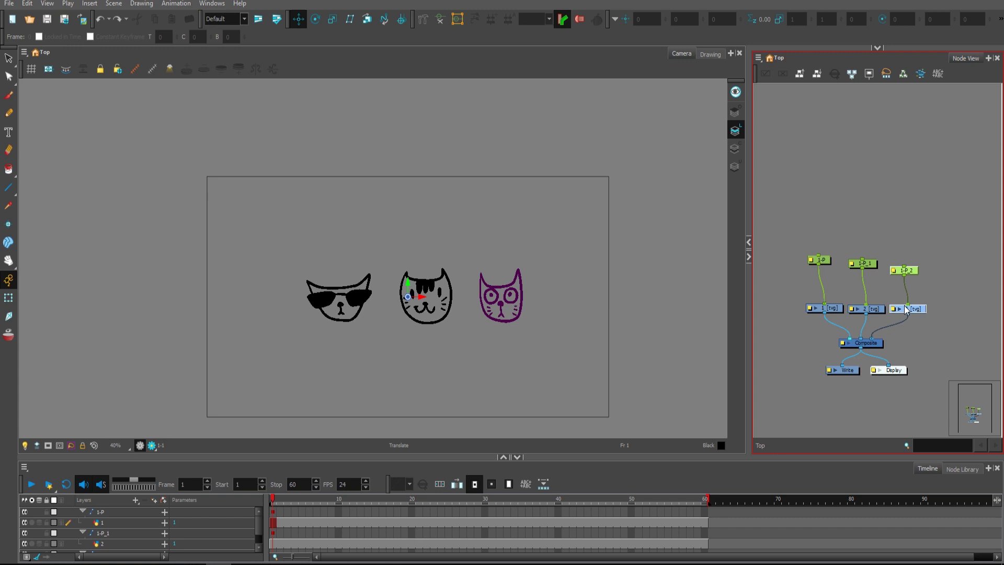
pyautogui.press('d')
# - Move the pivot of peg 1-P_1 from the sunglasses cat to the centre of the middle cat
pyautogui.moveTo(874, 264); pyautogui.dragTo(871, 272)
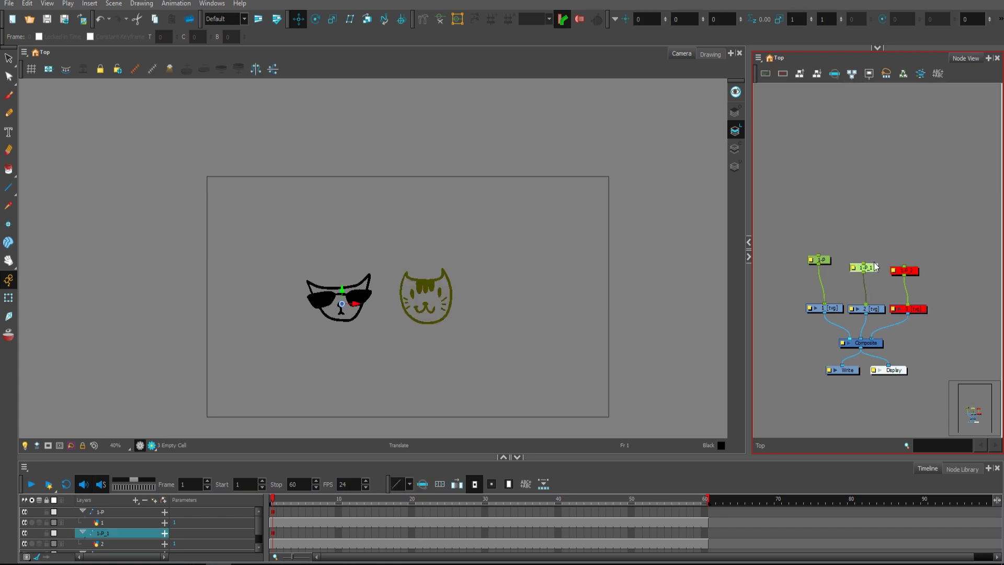
pyautogui.click(430, 307)
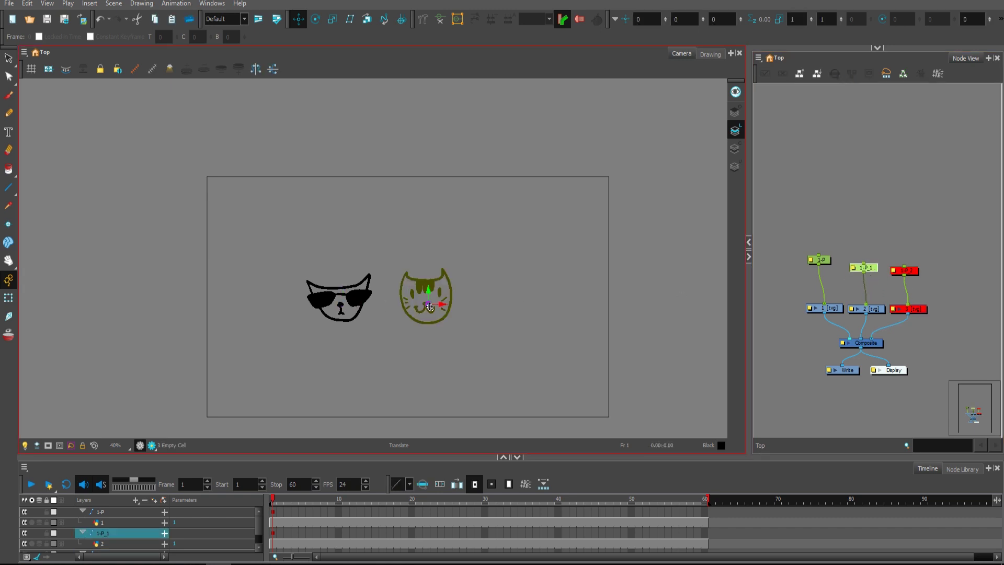
pyautogui.click(877, 218)
pyautogui.click(865, 267)
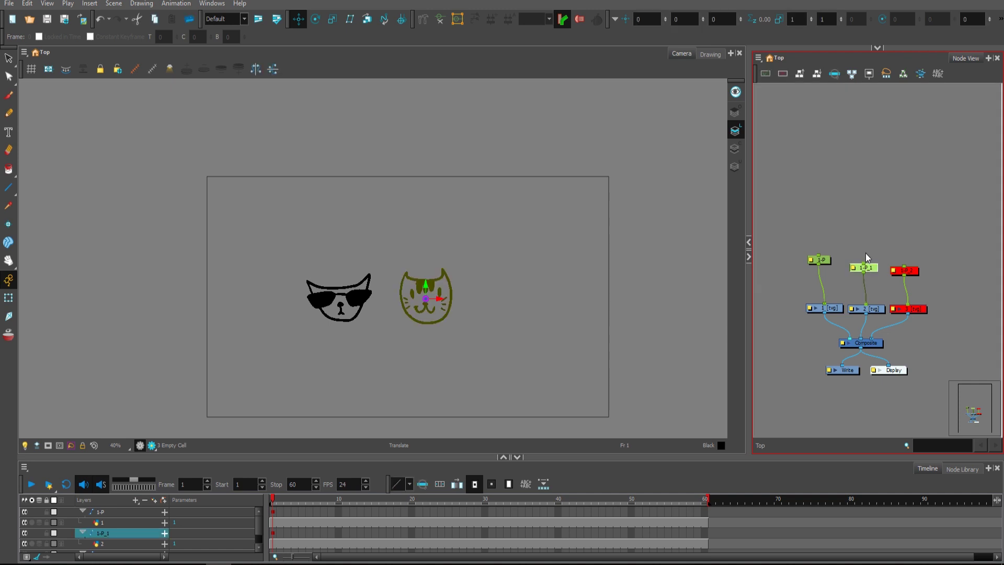
# - Add a parent peg above 1-P_1, centre its pivot on the middle cat, and flip it horizontally and vertically
pyautogui.hotkey('ctrl', 'p')
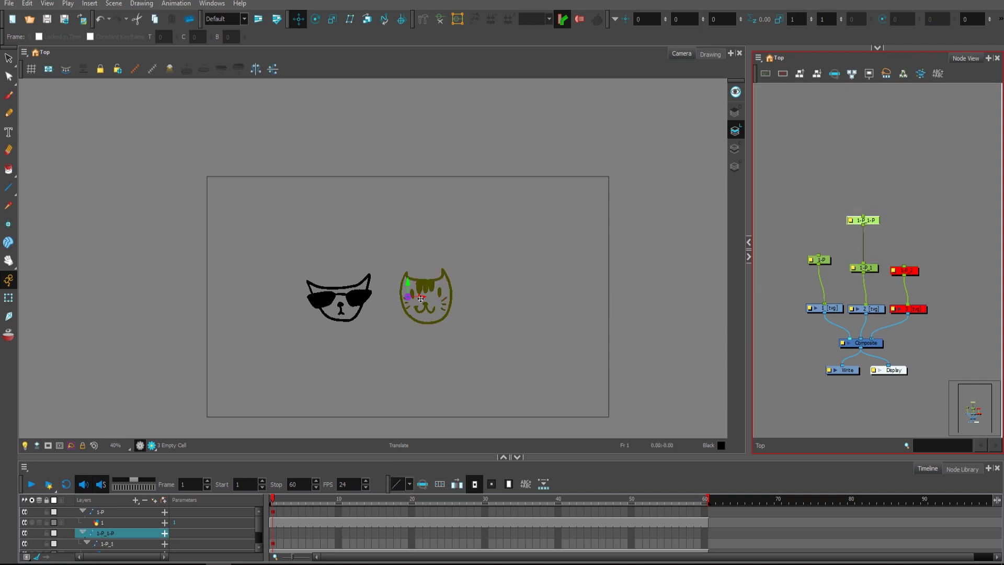
pyautogui.click(421, 298)
pyautogui.press('4')
pyautogui.press('5')
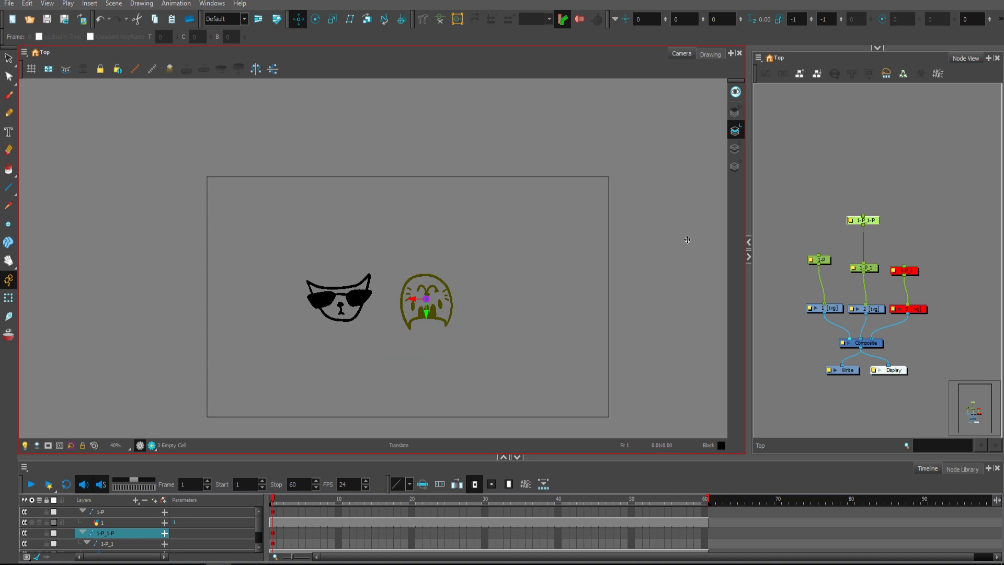
# - Copy the flipped peg and insert the pasted copy between peg 1-P_1 and drawing 2
pyautogui.click(895, 204)
pyautogui.click(877, 222)
pyautogui.hotkey('ctrl', 'c')
pyautogui.hotkey('ctrl', 'v')
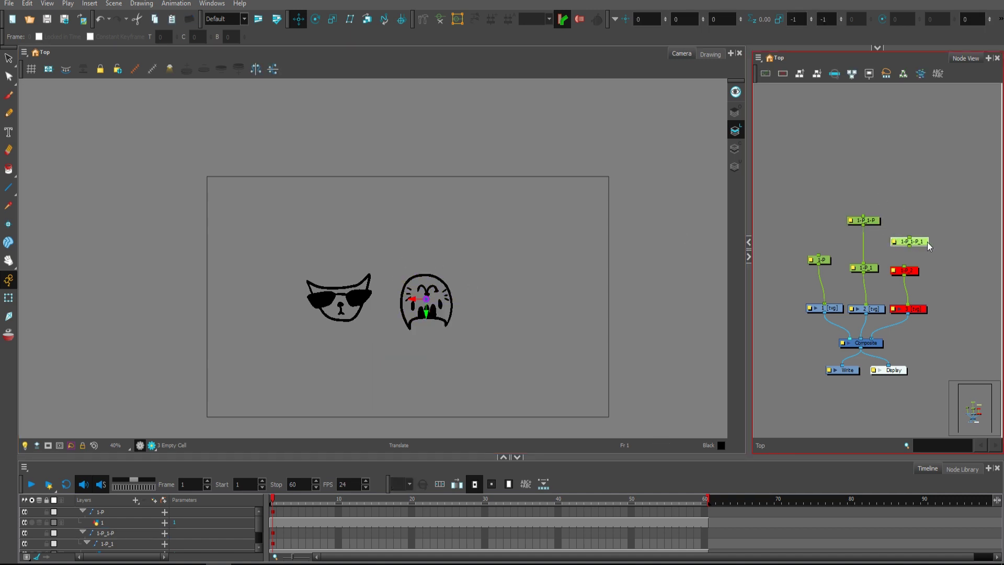
pyautogui.moveTo(927, 241); pyautogui.dragTo(880, 288)
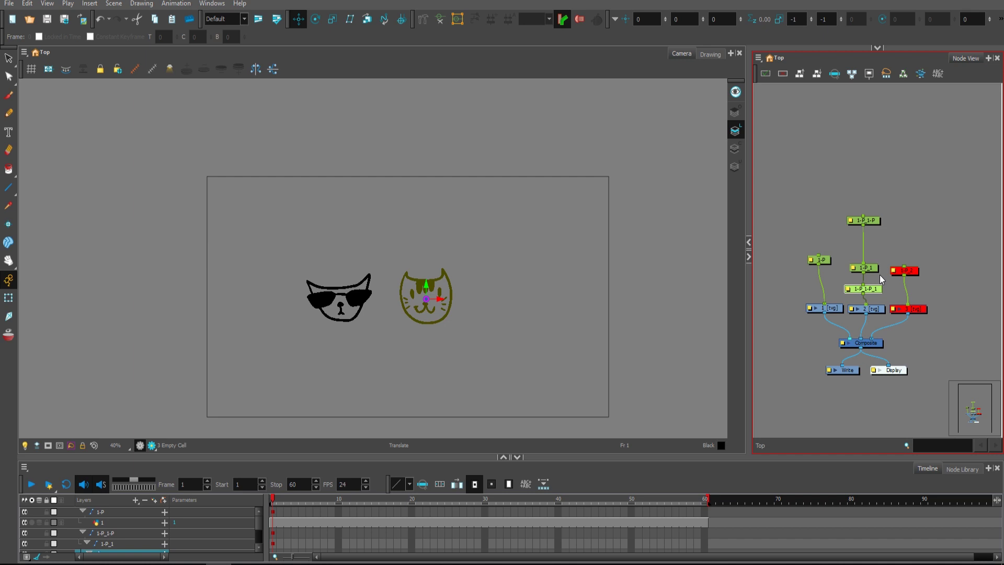
pyautogui.hotkey('ctrl', 'z')
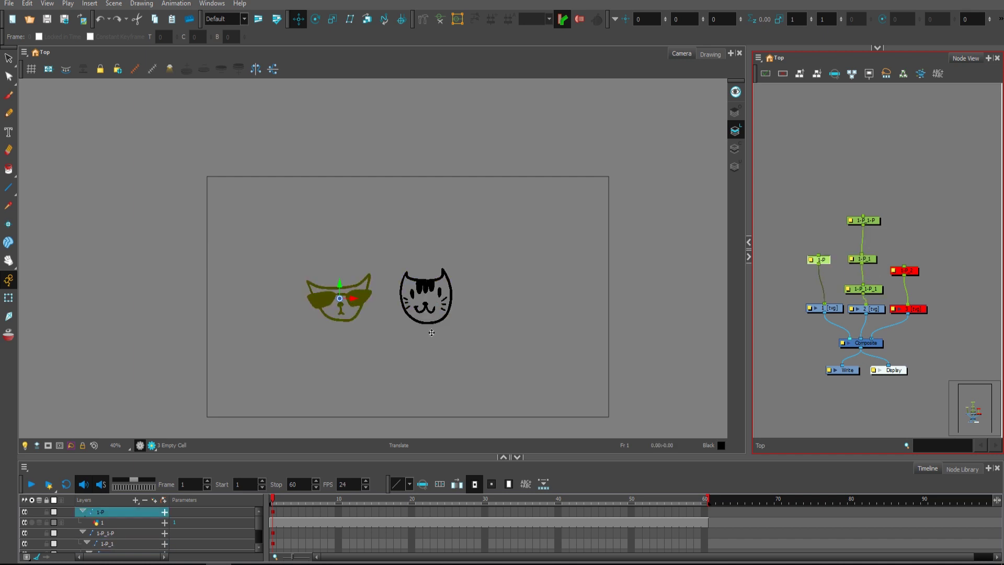
# - Shift the sunglasses cat slightly with peg 1-P using the Translate tool
pyautogui.scroll(1, 426, 347)
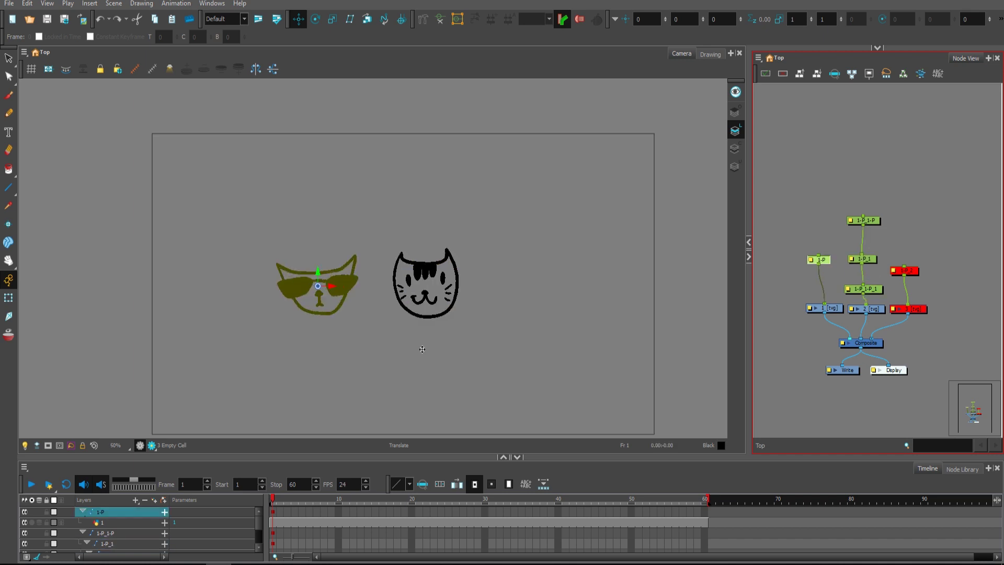
pyautogui.moveTo(392, 348)
pyautogui.mouseDown()
pyautogui.moveTo(399, 319)
pyautogui.moveTo(339, 329)
pyautogui.moveTo(337, 384)
pyautogui.moveTo(400, 352)
pyautogui.moveTo(335, 343)
pyautogui.moveTo(397, 359)
pyautogui.moveTo(418, 330)
pyautogui.moveTo(391, 347)
pyautogui.mouseUp()
pyautogui.scroll(-2, 396, 314)
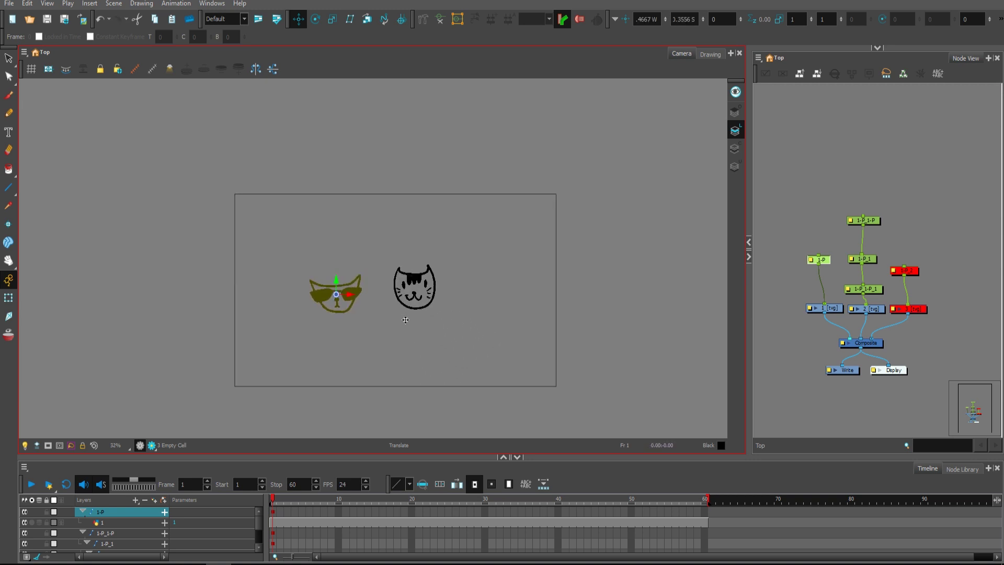
pyautogui.scroll(1, 405, 320)
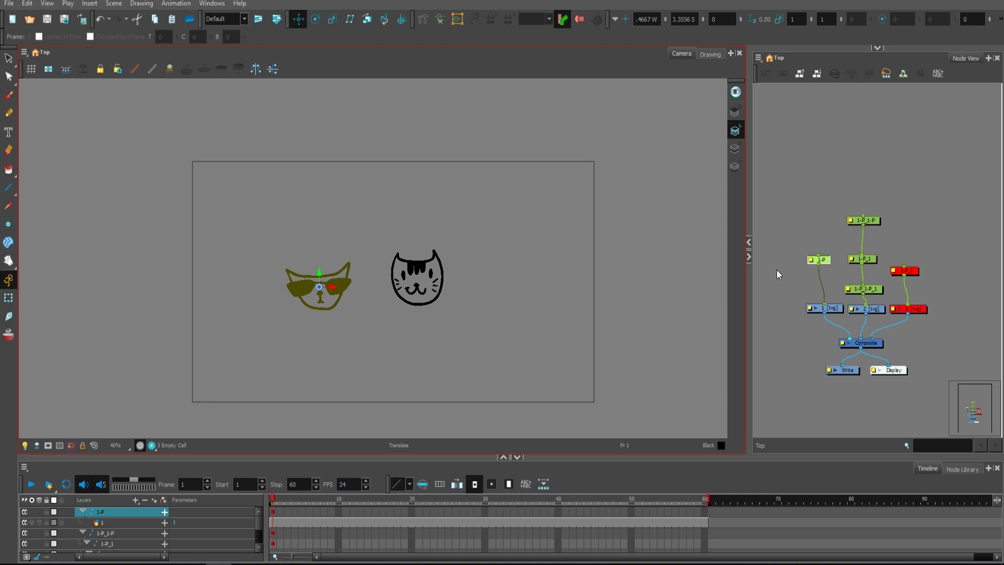
pyautogui.click(803, 208)
# - Add a common parent peg above pegs 1-P and 1-P_1-P, and try moving both cats with it
pyautogui.click(819, 260)
pyautogui.keyDown('ctrl'); pyautogui.click(876, 220); pyautogui.keyUp('ctrl')
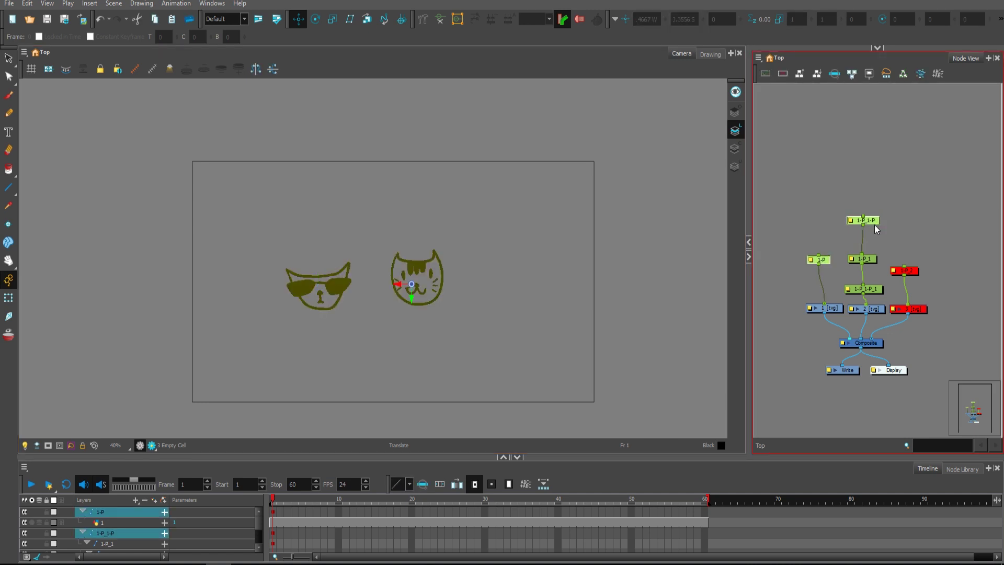
pyautogui.hotkey('ctrl', 'p')
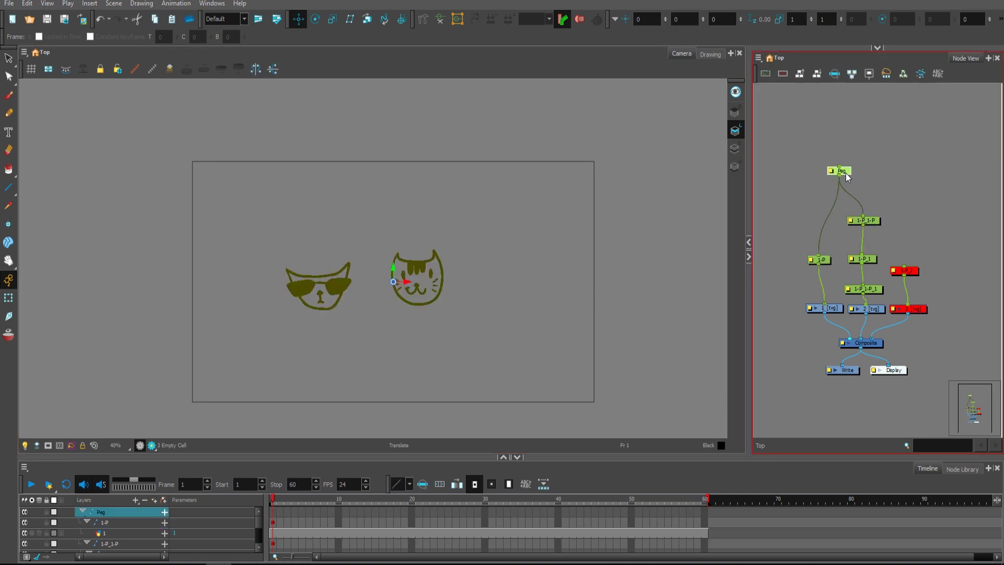
pyautogui.moveTo(458, 305)
pyautogui.mouseDown()
pyautogui.moveTo(532, 293)
pyautogui.moveTo(433, 251)
pyautogui.moveTo(394, 329)
pyautogui.moveTo(527, 306)
pyautogui.moveTo(459, 304)
pyautogui.mouseUp()
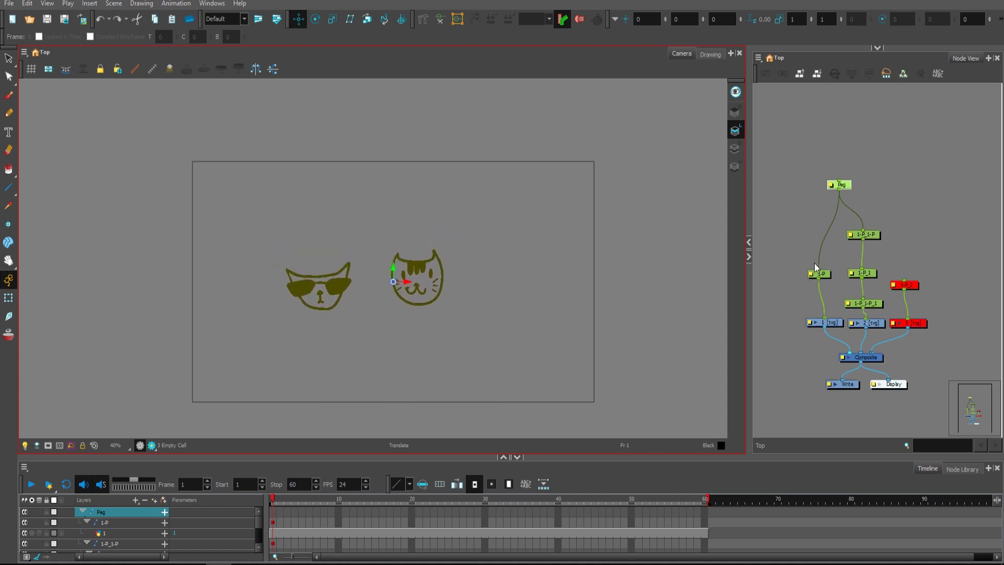
# - Reposition the sunglasses cat with peg 1-P, and delete the common parent peg above both cats
pyautogui.click(820, 274)
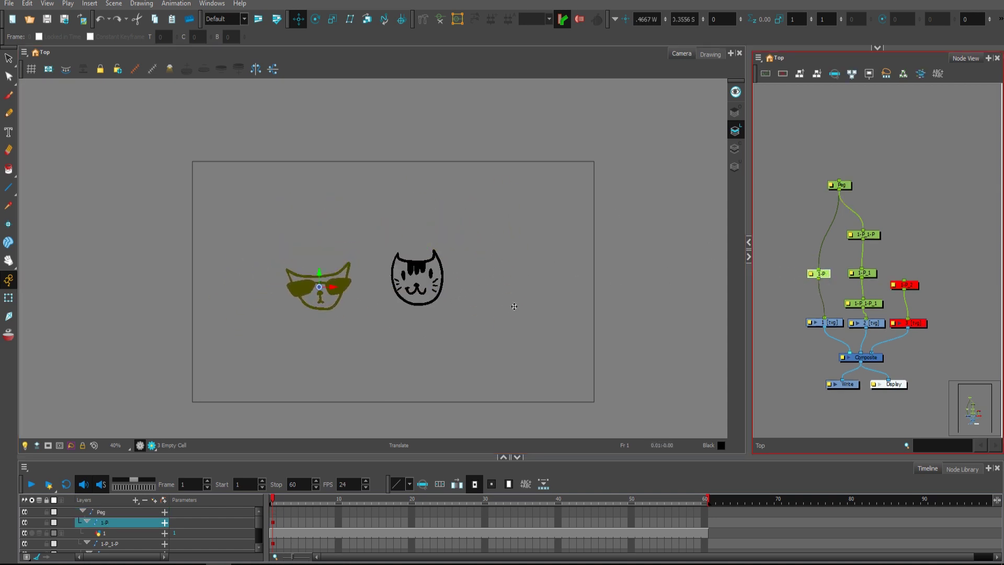
pyautogui.moveTo(425, 317)
pyautogui.mouseDown()
pyautogui.moveTo(441, 327)
pyautogui.moveTo(444, 299)
pyautogui.moveTo(439, 323)
pyautogui.moveTo(451, 317)
pyautogui.moveTo(453, 330)
pyautogui.moveTo(442, 313)
pyautogui.mouseUp()
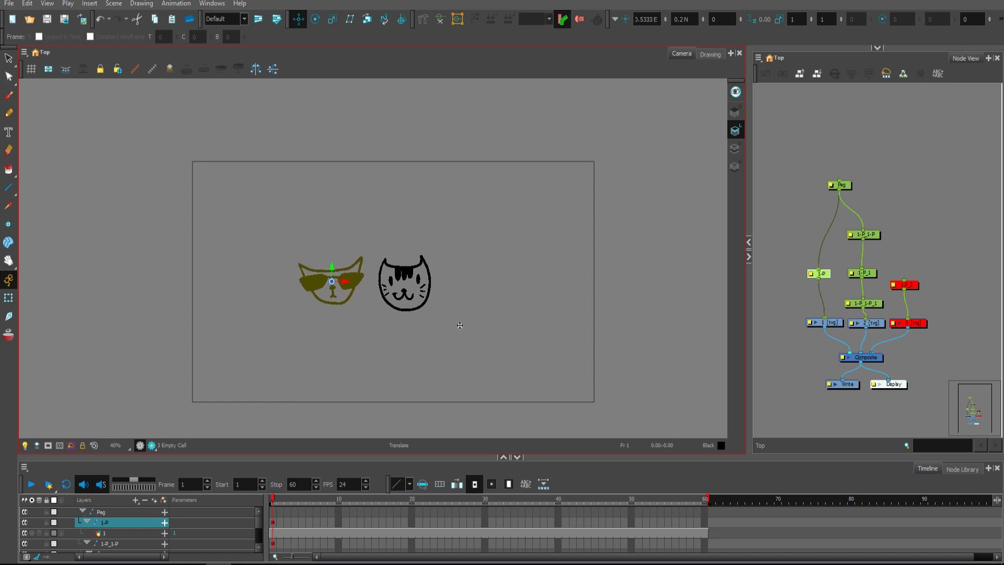
pyautogui.scroll(-1, 468, 320)
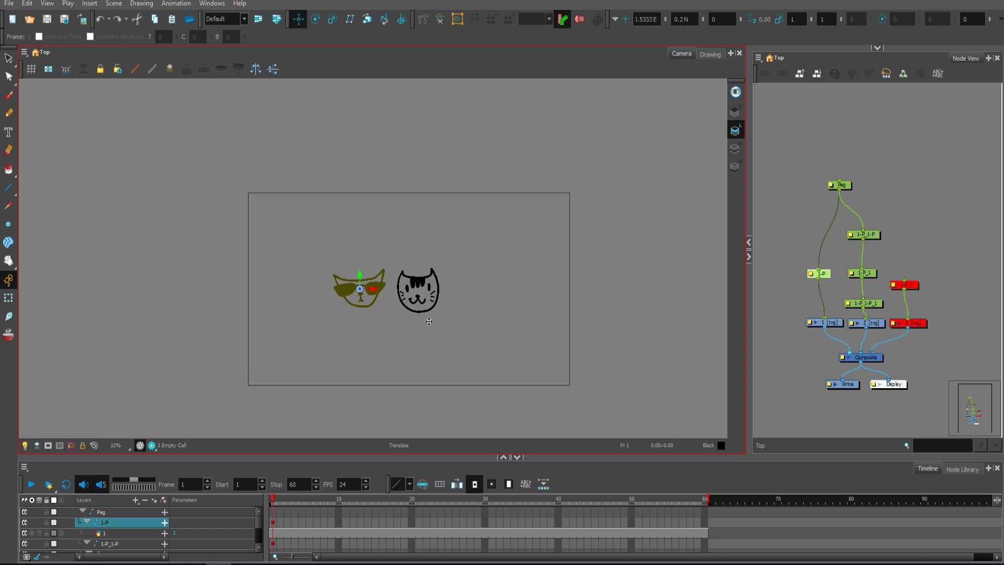
pyautogui.scroll(1, 429, 321)
pyautogui.moveTo(854, 178); pyautogui.dragTo(796, 205)
pyautogui.press('Delete')
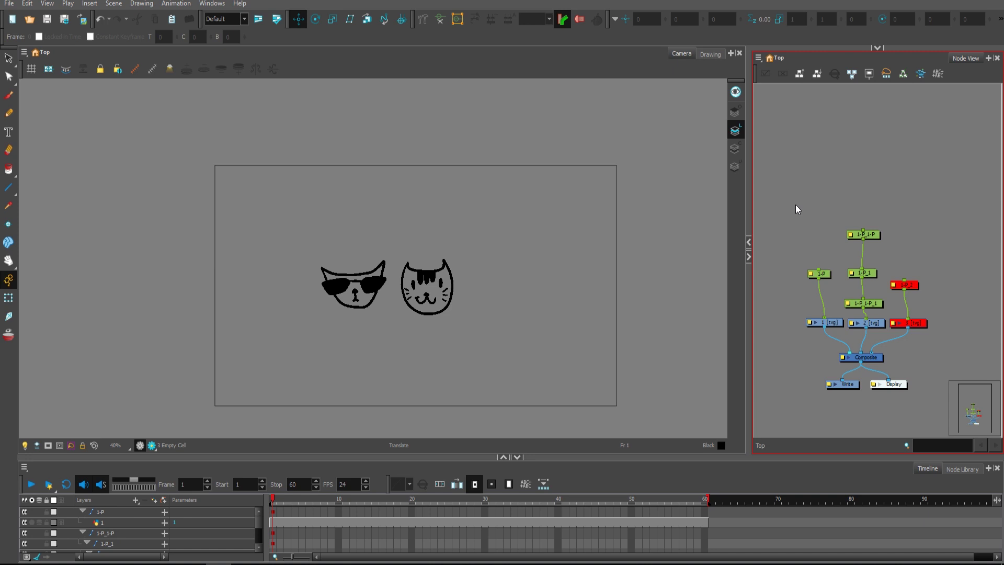
# - Try rotating both cats through peg 1-P with the Rotate tool
pyautogui.click(822, 274)
pyautogui.moveTo(467, 338); pyautogui.dragTo(612, 307)
# - Detach pegs 1-P_1-P_1 and 1-P_1-P from the chain of drawing 2 and place them aside in the node view
pyautogui.click(870, 306)
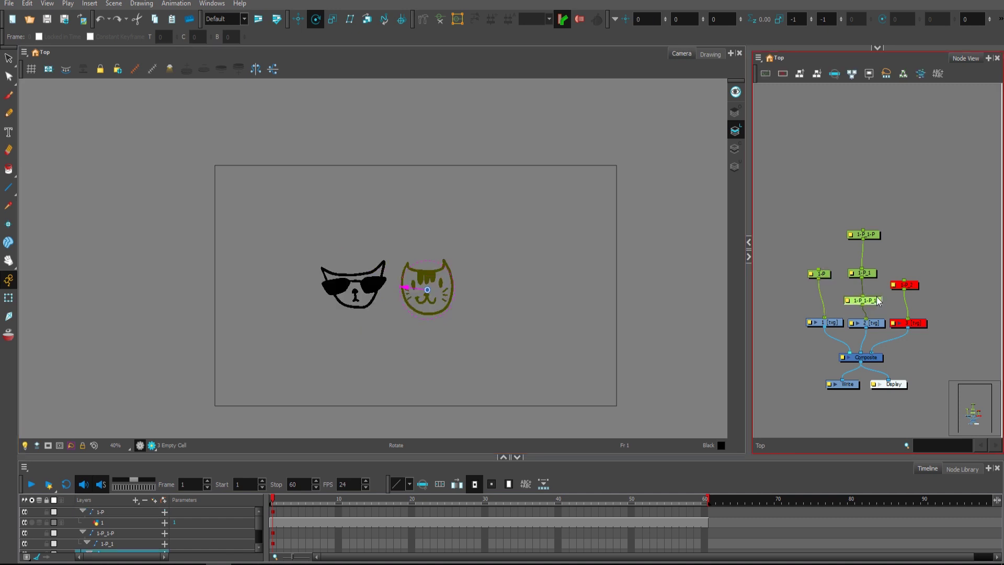
pyautogui.moveTo(961, 210); pyautogui.dragTo(960, 213)
pyautogui.click(880, 236)
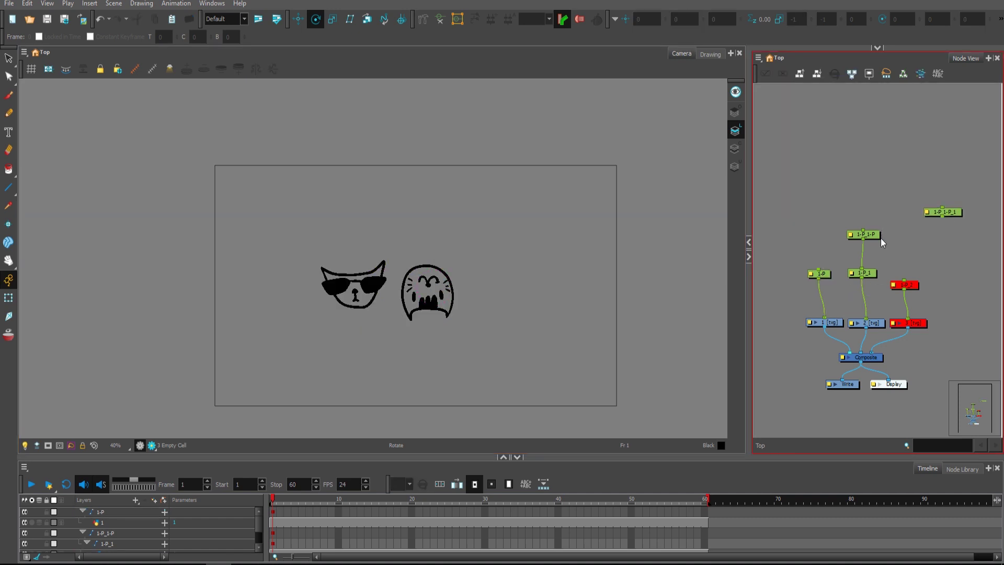
pyautogui.moveTo(879, 235); pyautogui.dragTo(898, 207)
# - Add a parent peg above peg 1-P_1, centre its pivot on the striped cat, and flip the cat horizontally with it
pyautogui.click(871, 271)
pyautogui.hotkey('ctrl', 'p')
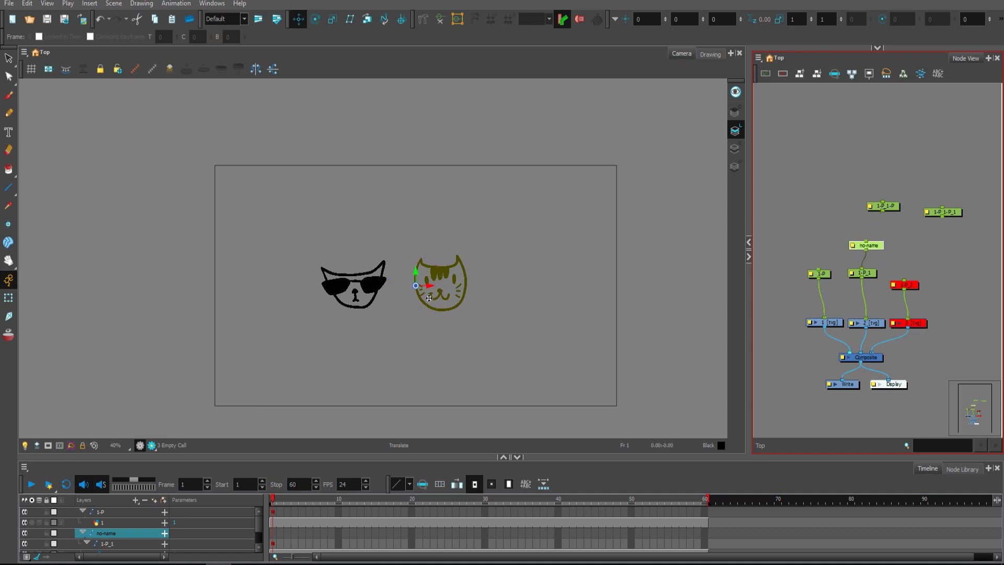
pyautogui.moveTo(415, 285); pyautogui.dragTo(445, 287)
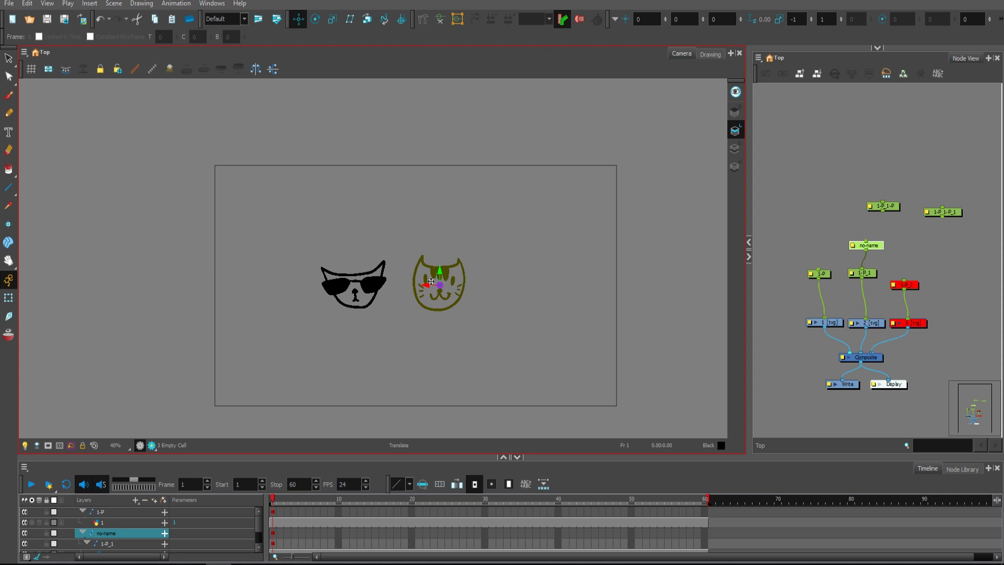
# - Test the horizontally flipped parent peg by rotating peg 1-P, and undo the rotation
pyautogui.click(824, 274)
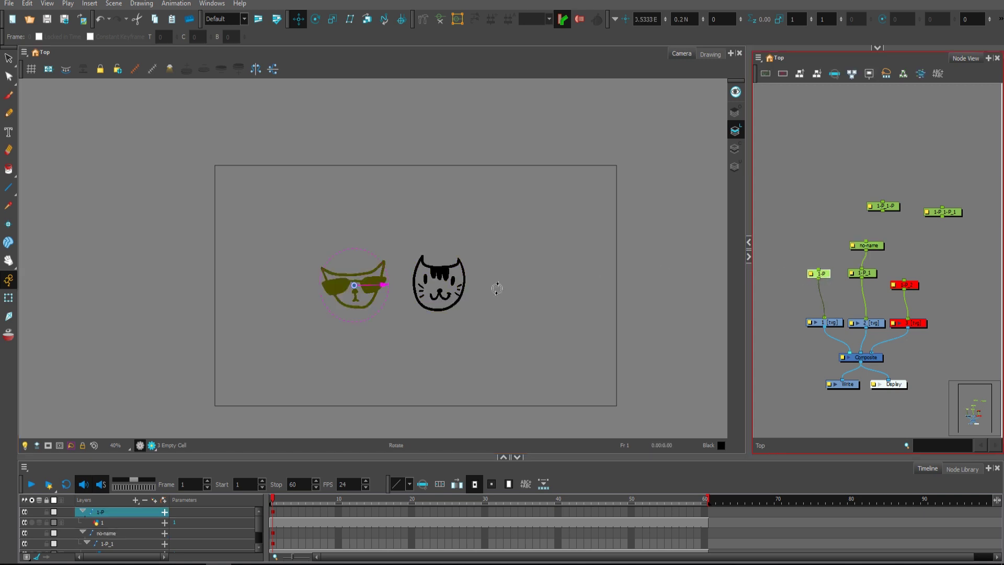
pyautogui.hotkey('alt', '3')
pyautogui.moveTo(473, 301); pyautogui.dragTo(469, 269)
pyautogui.hotkey('ctrl', 'z')
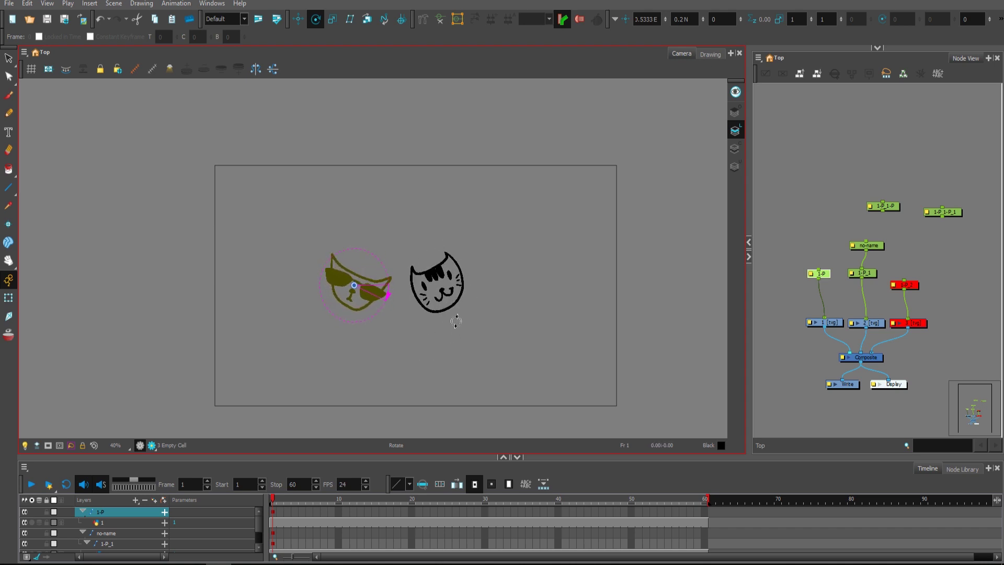
# - Select the striped cat artwork in drawing 2 with the Select tool and flip the drawing itself horizontally
pyautogui.hotkey('alt', 's')
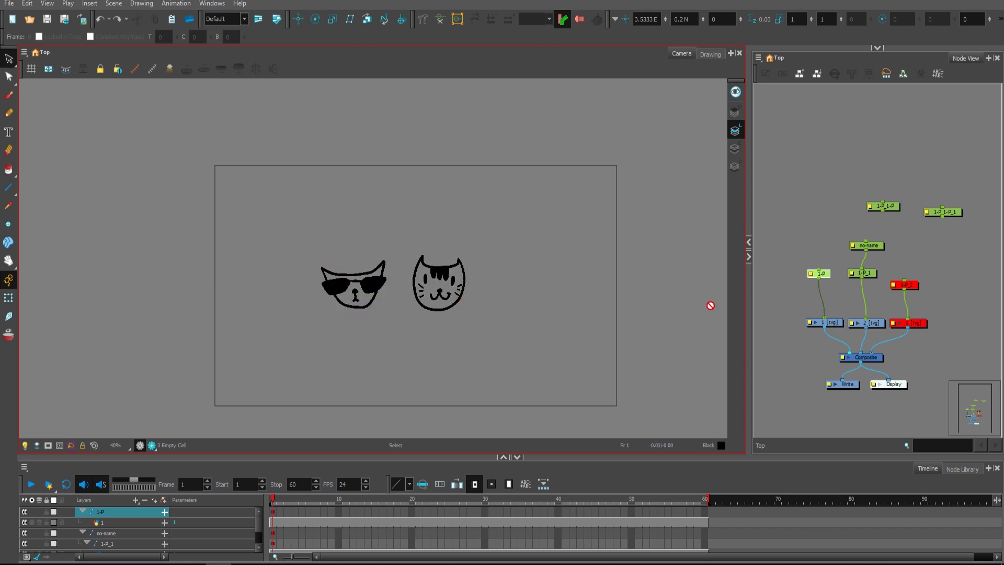
pyautogui.click(864, 324)
pyautogui.moveTo(511, 310)
pyautogui.mouseDown()
pyautogui.moveTo(460, 335)
pyautogui.moveTo(399, 254)
pyautogui.mouseUp()
pyautogui.click(852, 304)
pyautogui.click(871, 325)
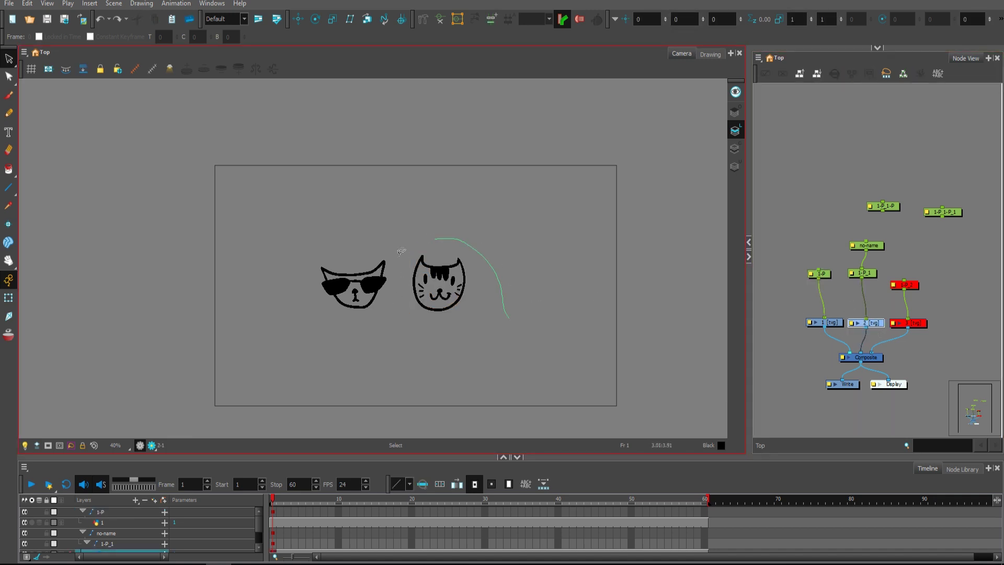
pyautogui.click(877, 48)
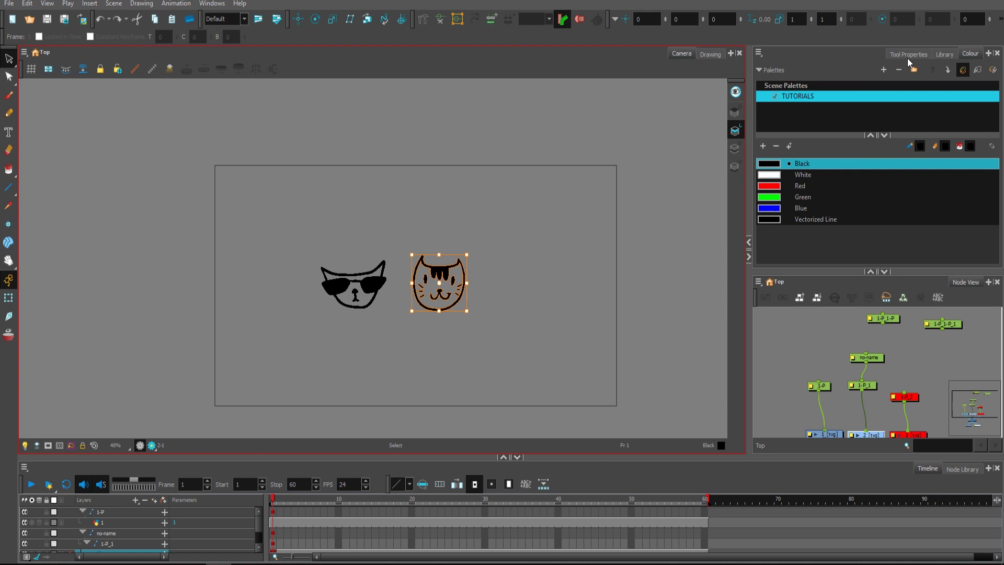
pyautogui.click(907, 54)
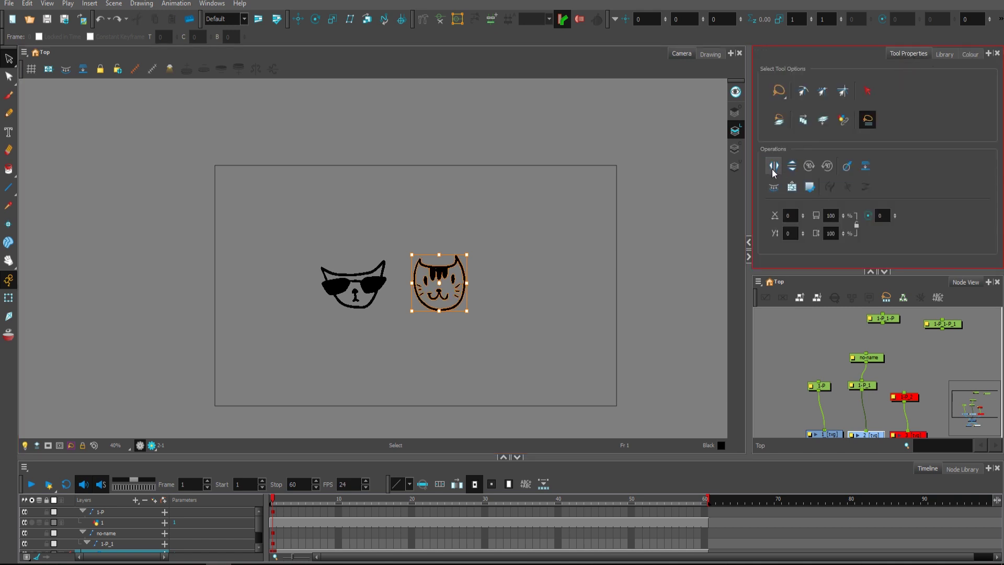
# - Rotate peg 1-P again to check how both cats turn with the artwork of drawing 2 flipped
pyautogui.click(810, 363)
pyautogui.click(822, 388)
pyautogui.hotkey('alt', '3')
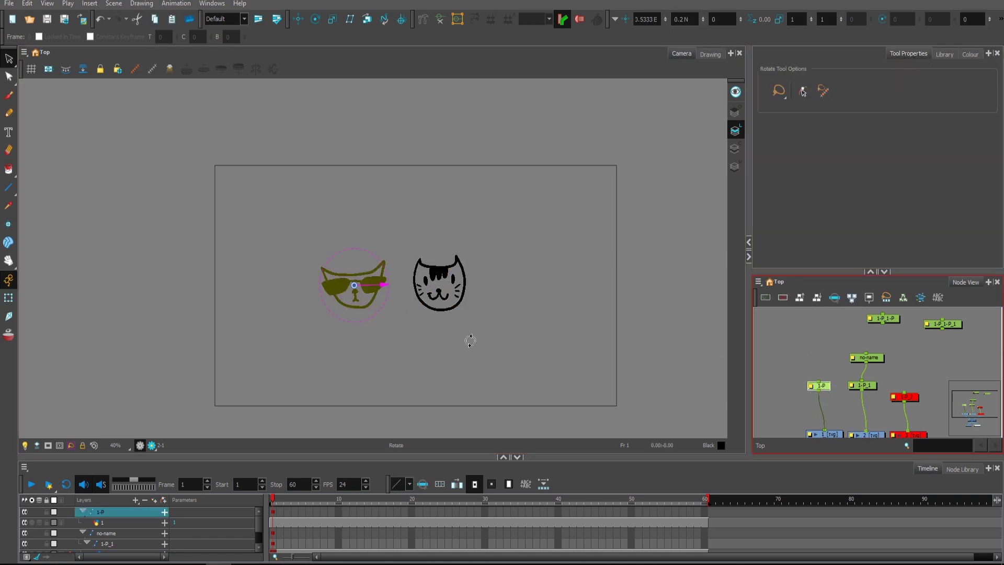
pyautogui.moveTo(471, 339); pyautogui.dragTo(426, 330)
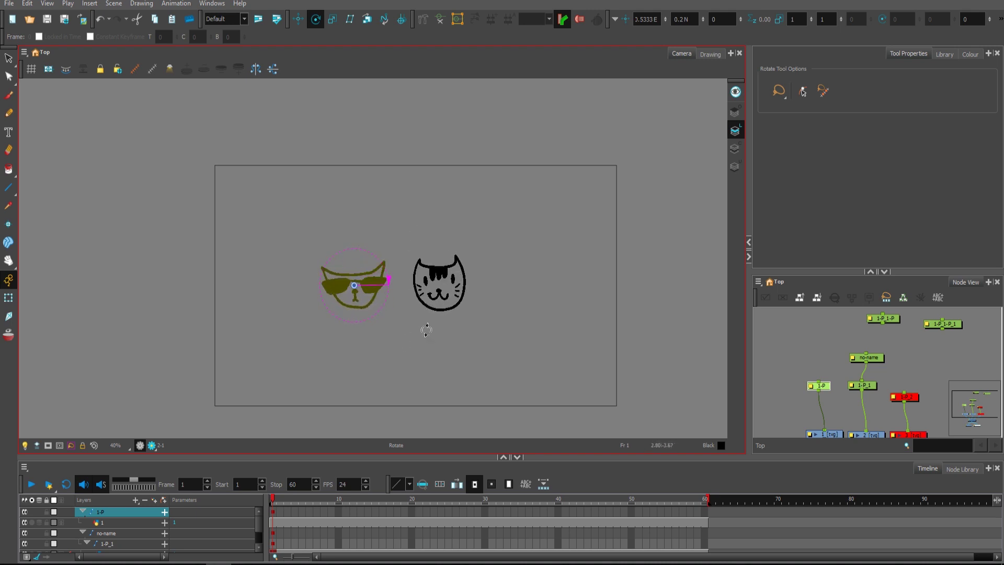